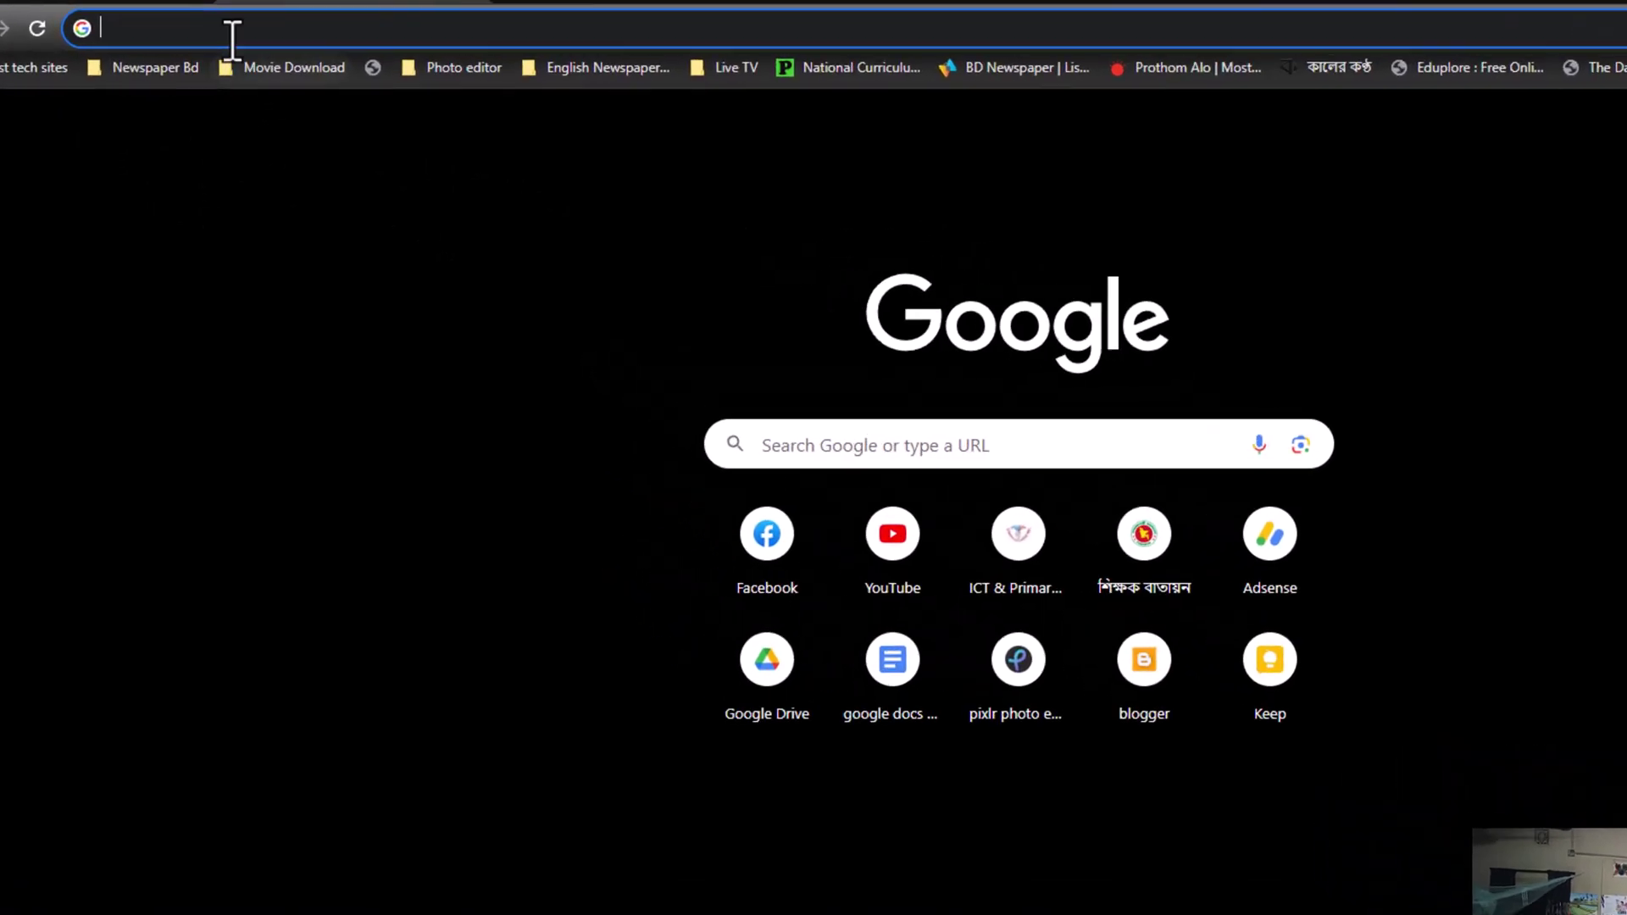
# Search Google for 'winrar' from the Chrome address bar, fixing typos along the way.
pyautogui.click(217, 48)
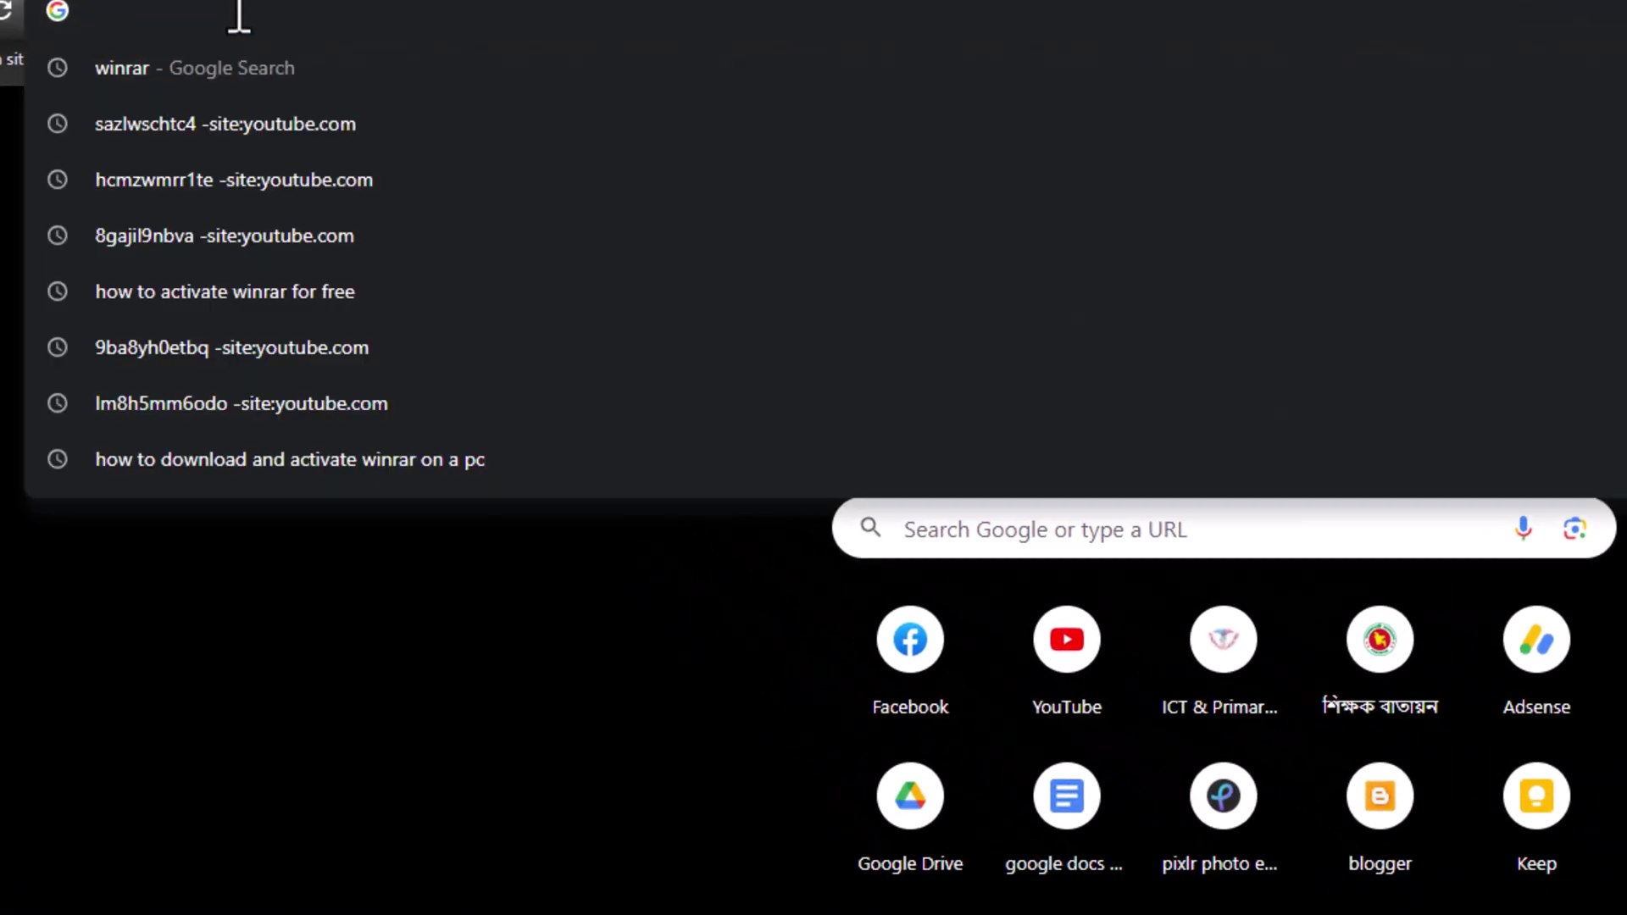
pyautogui.write('winrA')
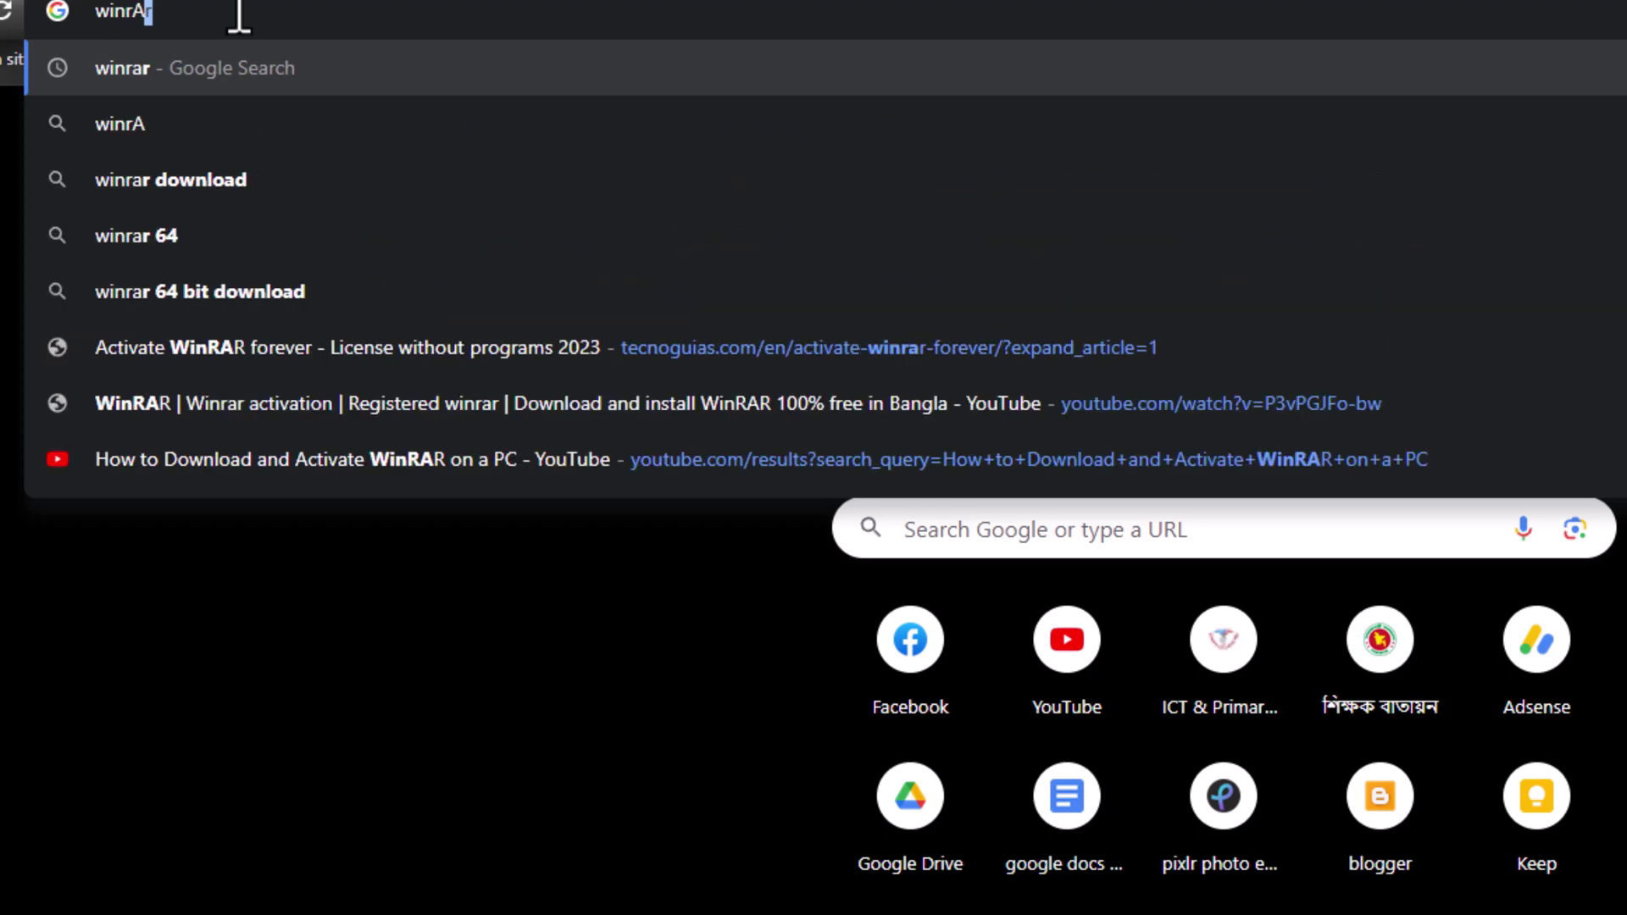
pyautogui.press('BackSpace')
pyautogui.write('A')
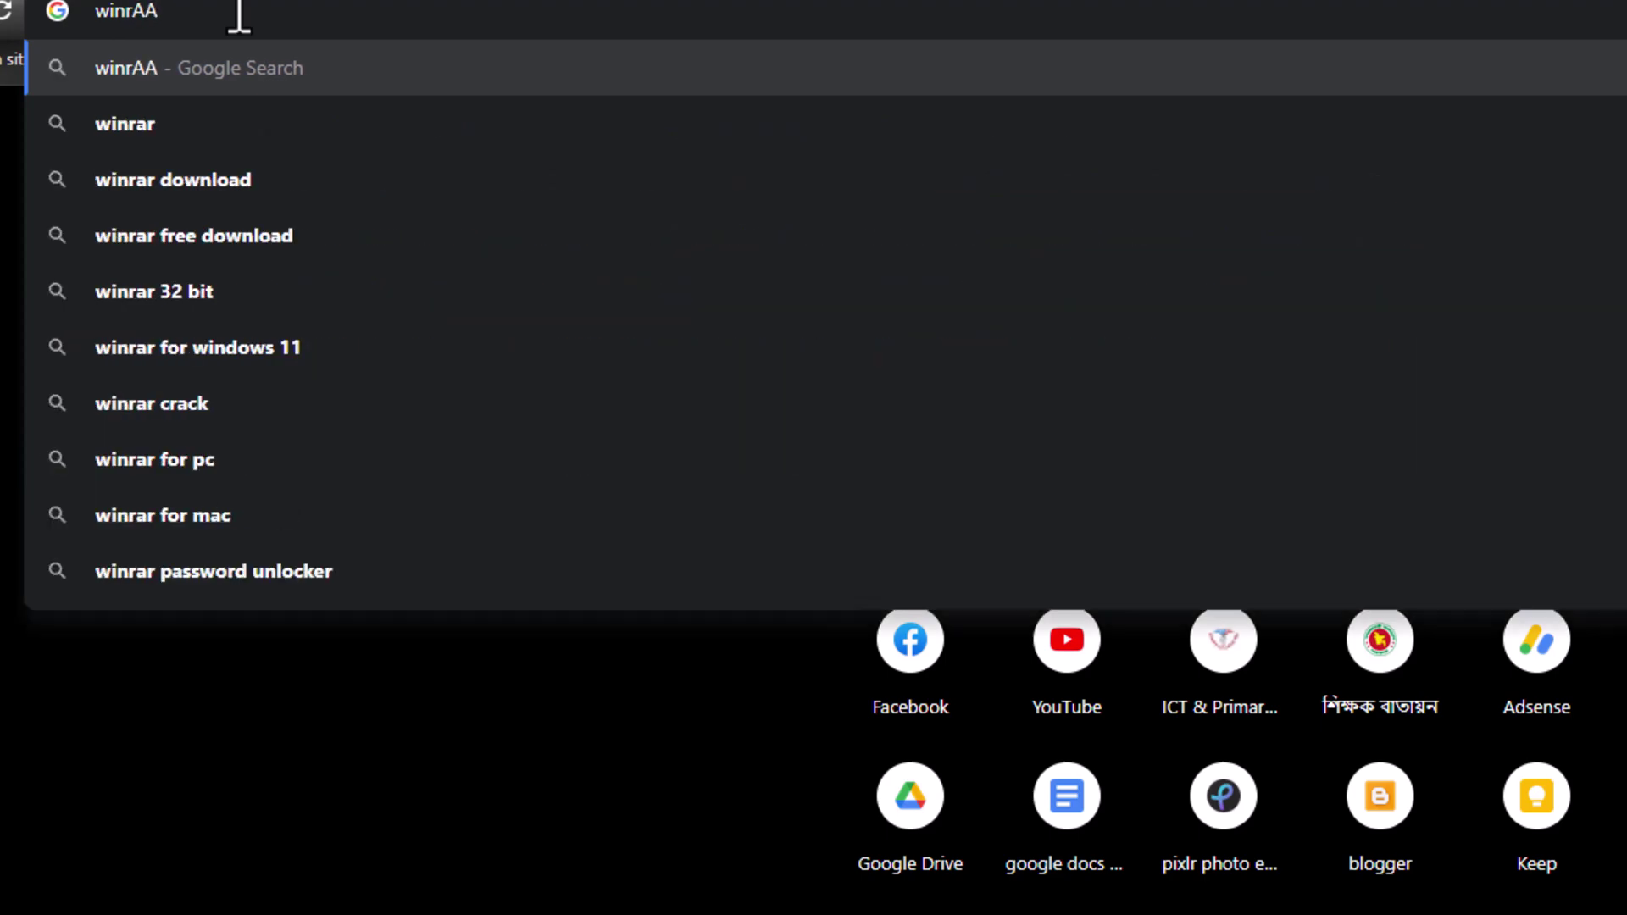
pyautogui.write('R')
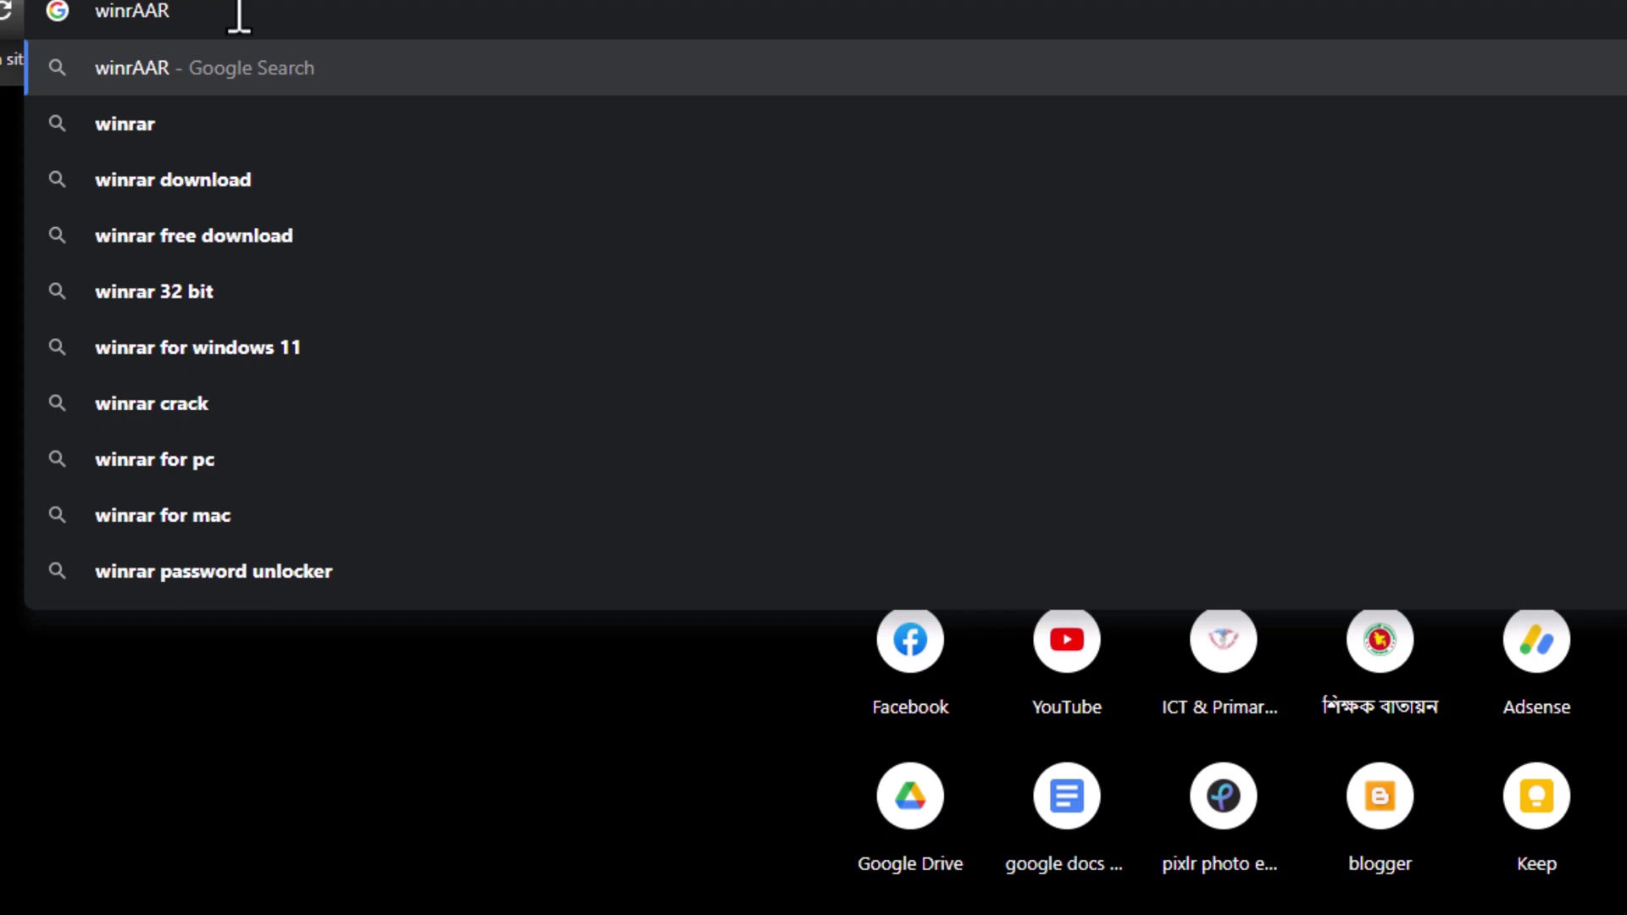
pyautogui.press('BackSpace')
pyautogui.press('BackSpace')
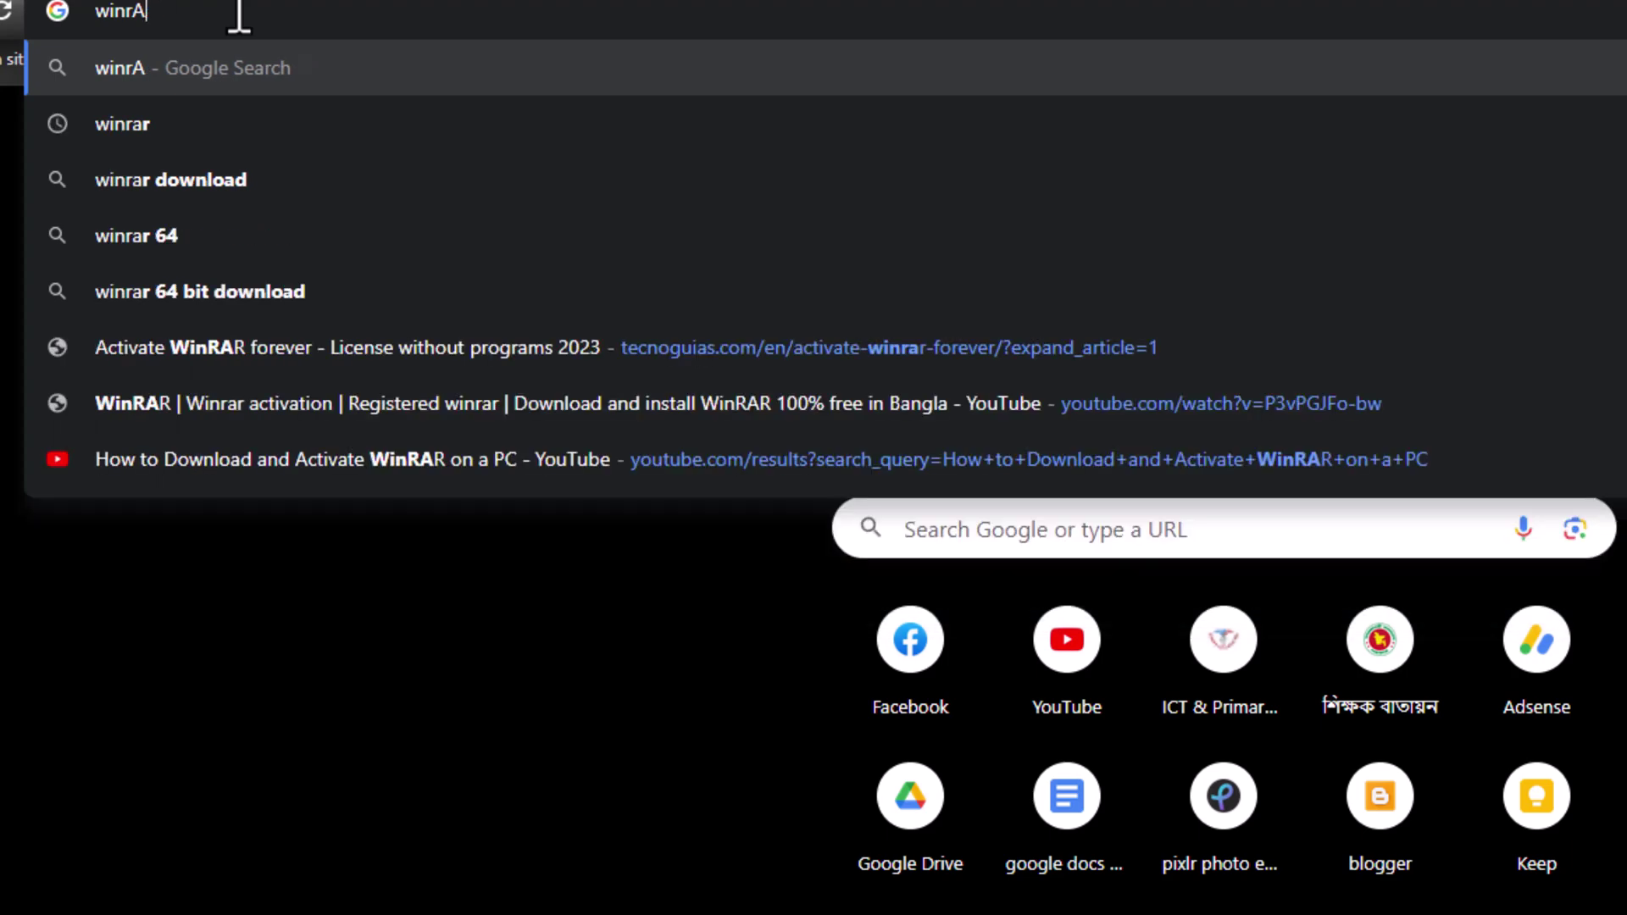
pyautogui.press('BackSpace')
pyautogui.press('BackSpace')
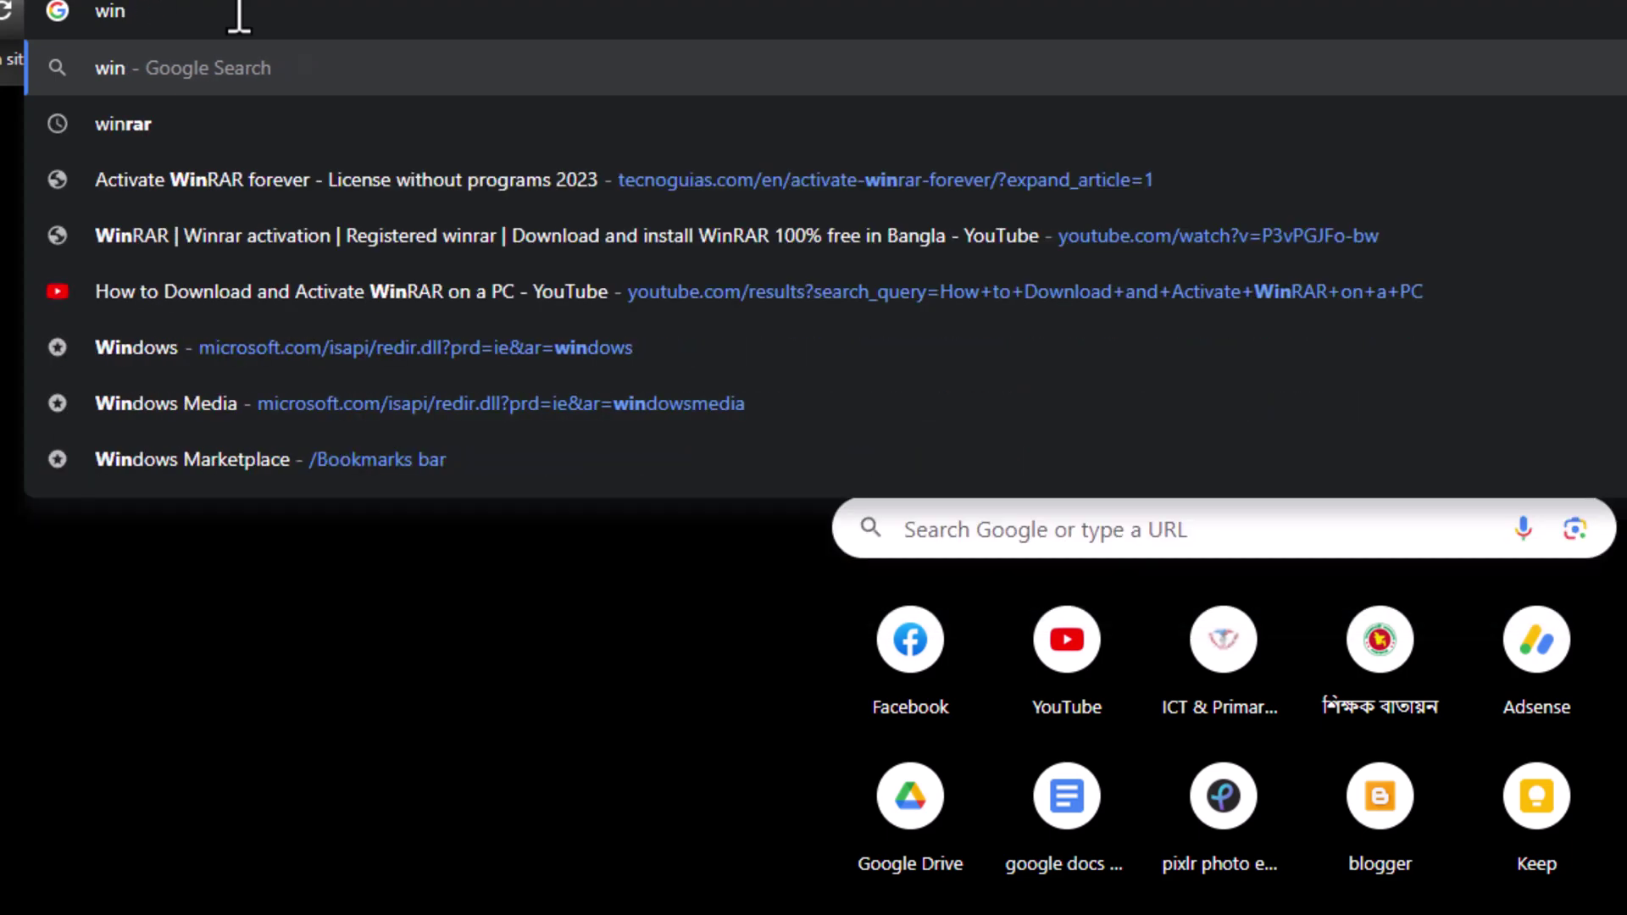
pyautogui.write('rar')
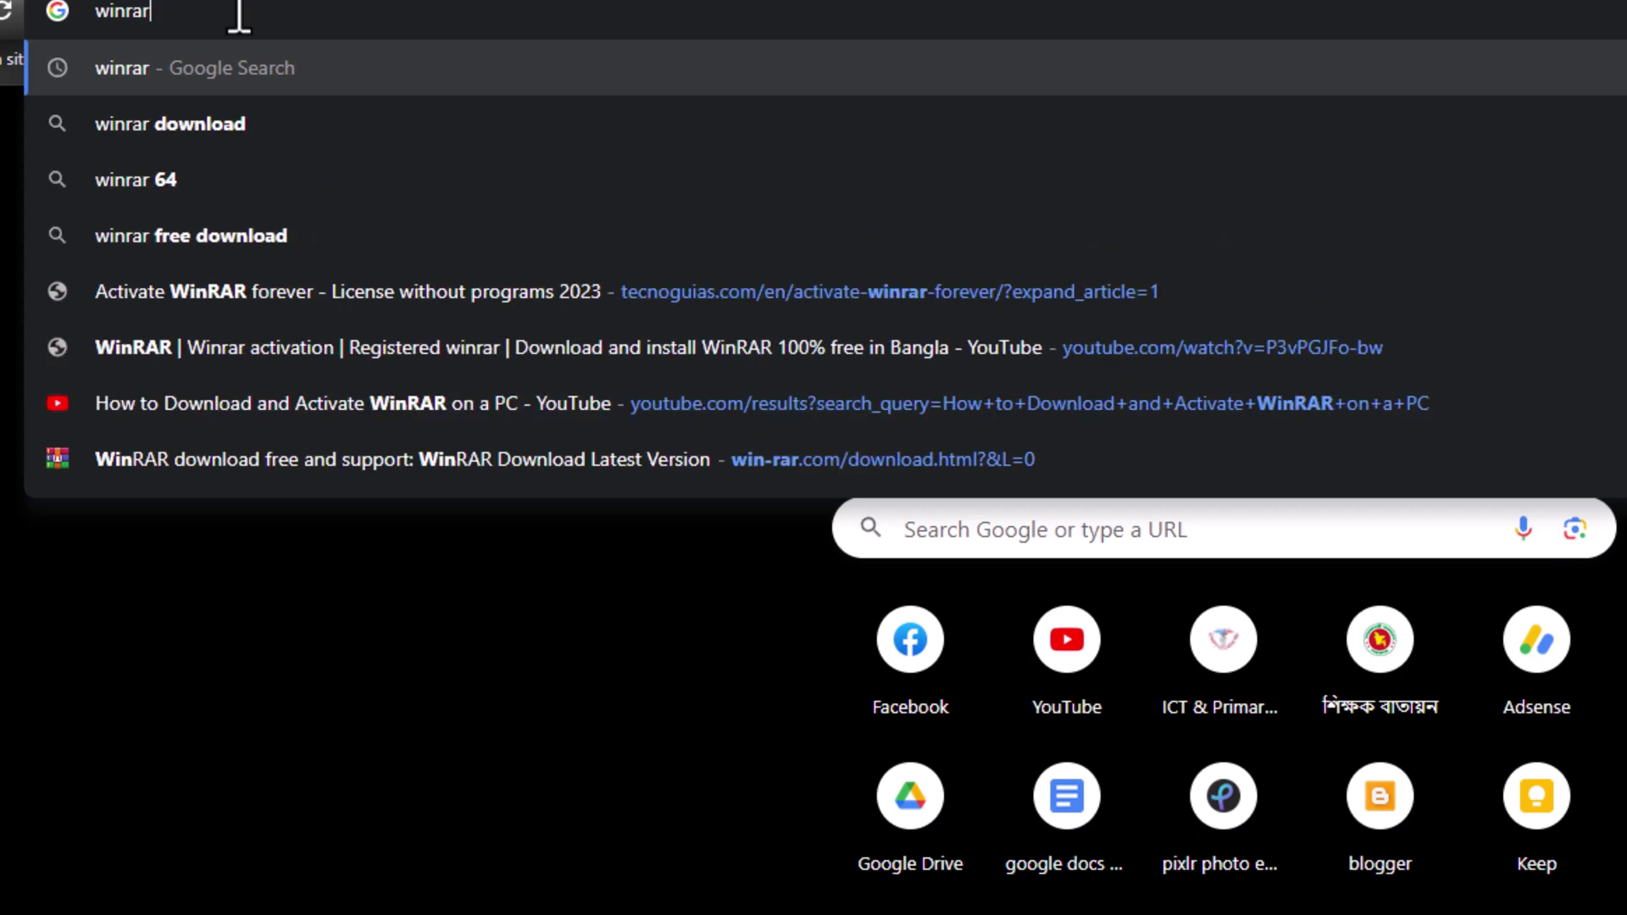
pyautogui.press('Return')
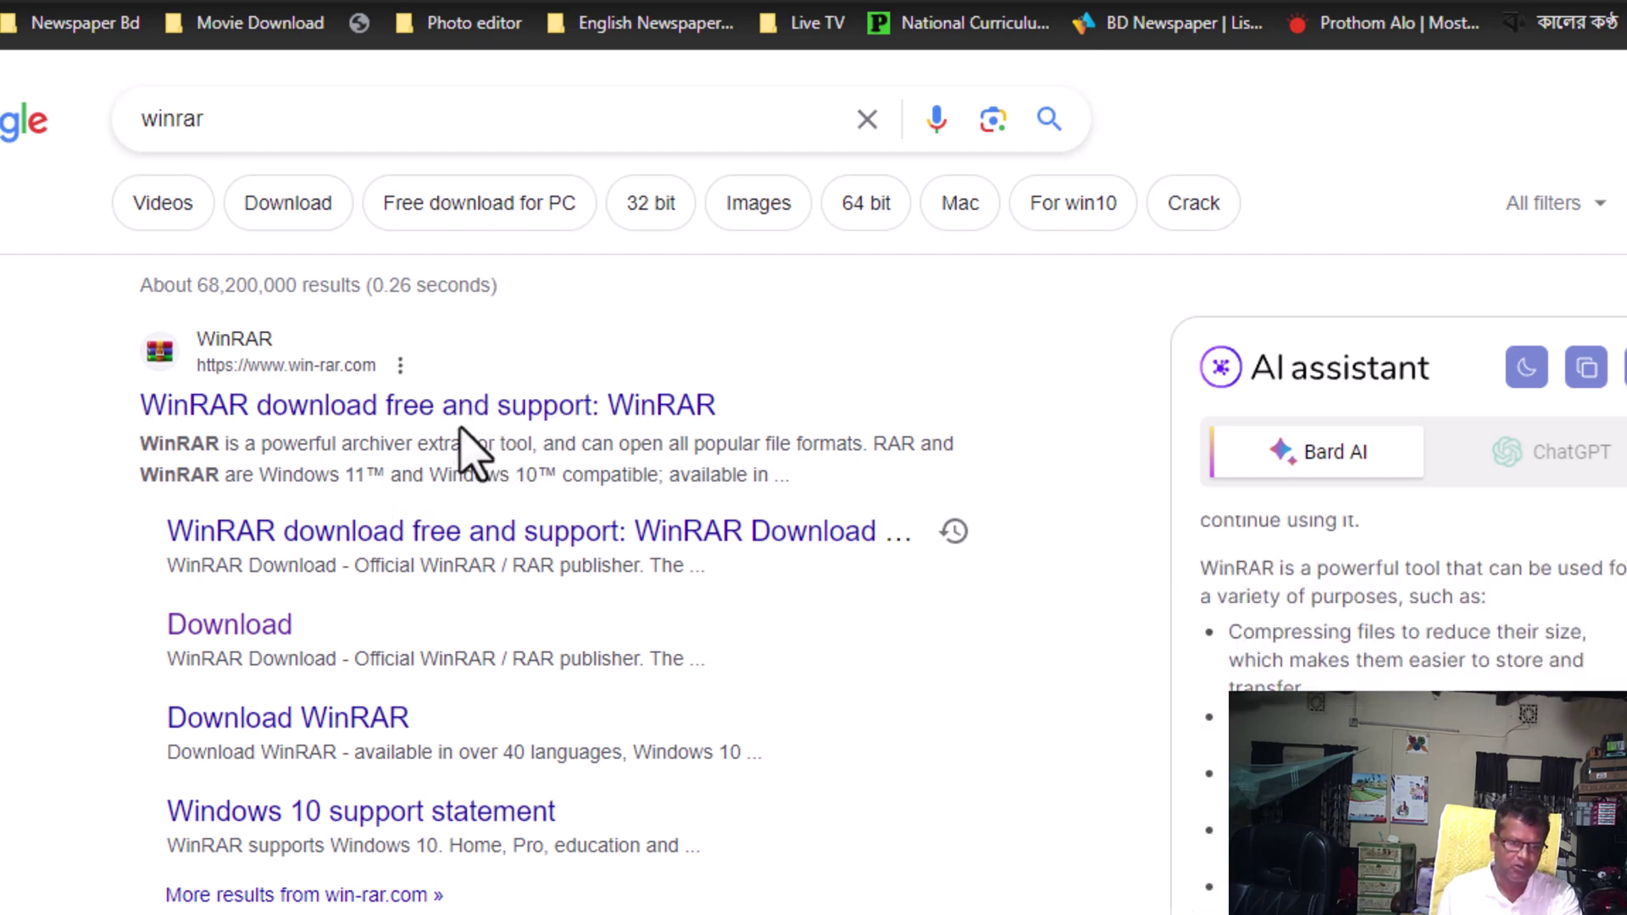
# Follow the Download sitelink under the win-rar.com search result.
pyautogui.click(245, 632)
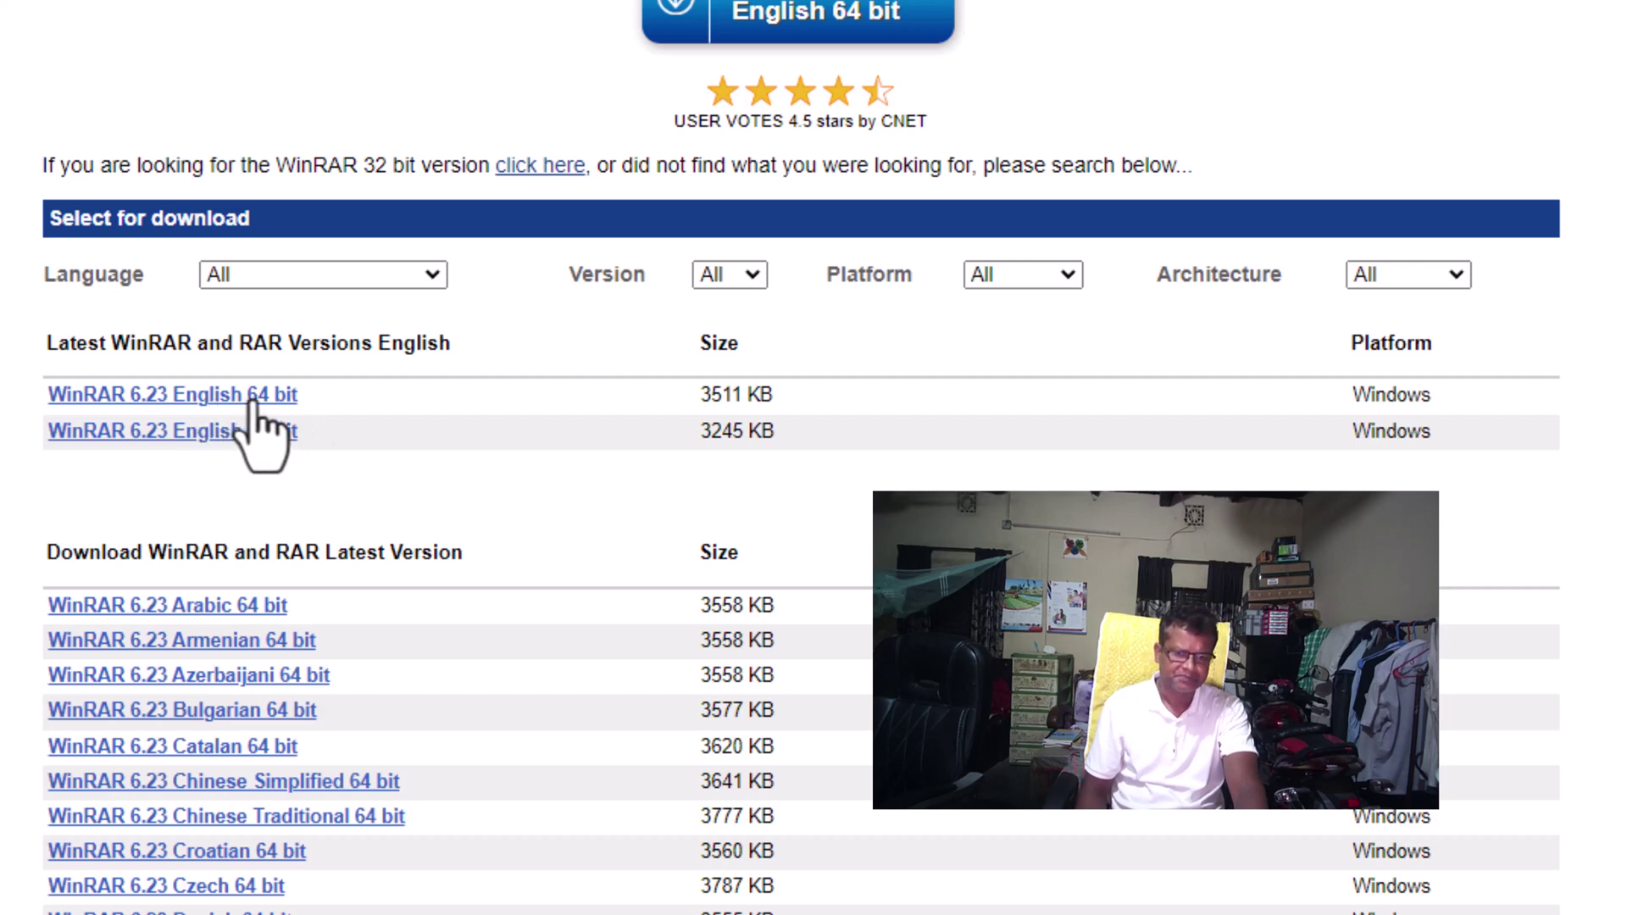
# Fetch winrar-x64-623 (3,503 KB) through Internet Download Manager and open its containing folder.
pyautogui.click(218, 396)
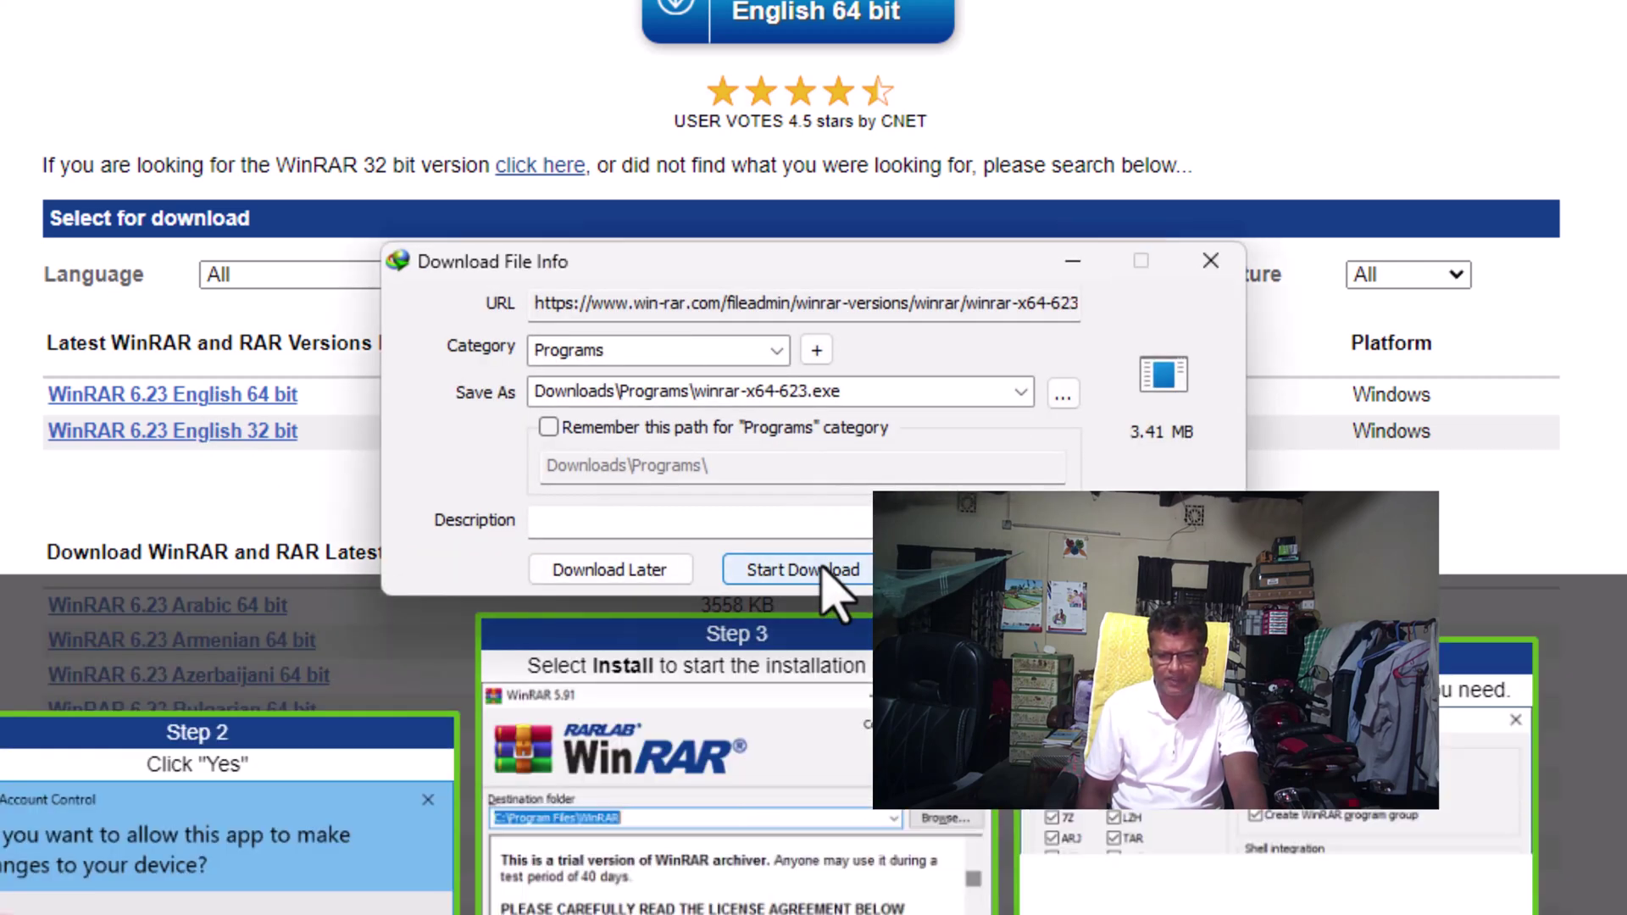
pyautogui.click(820, 571)
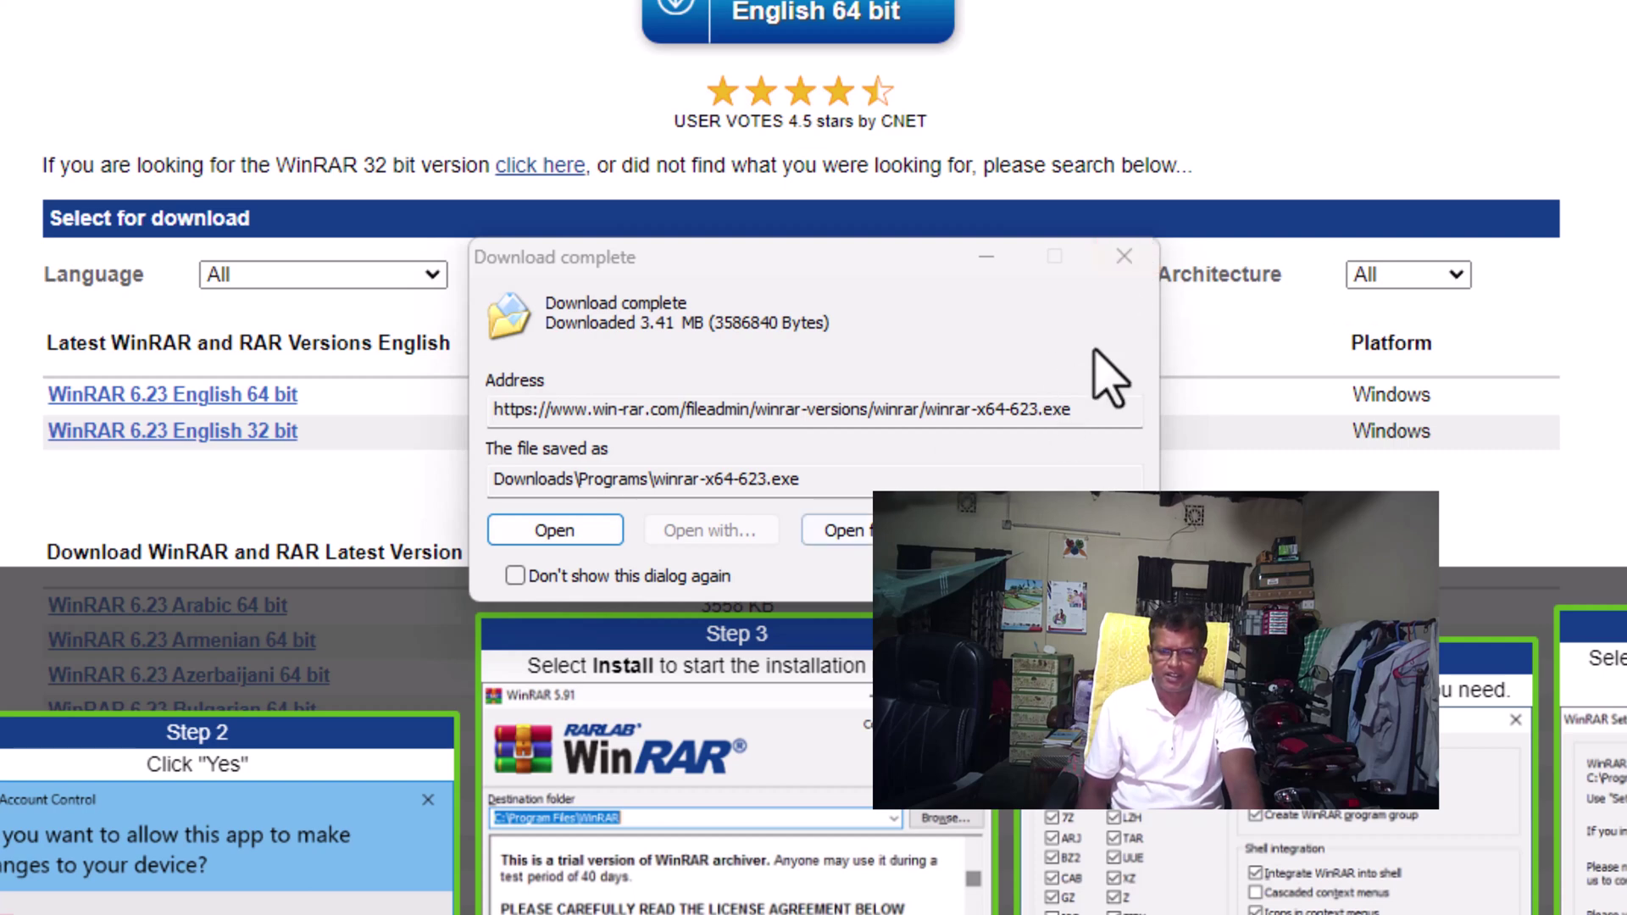
pyautogui.click(1125, 256)
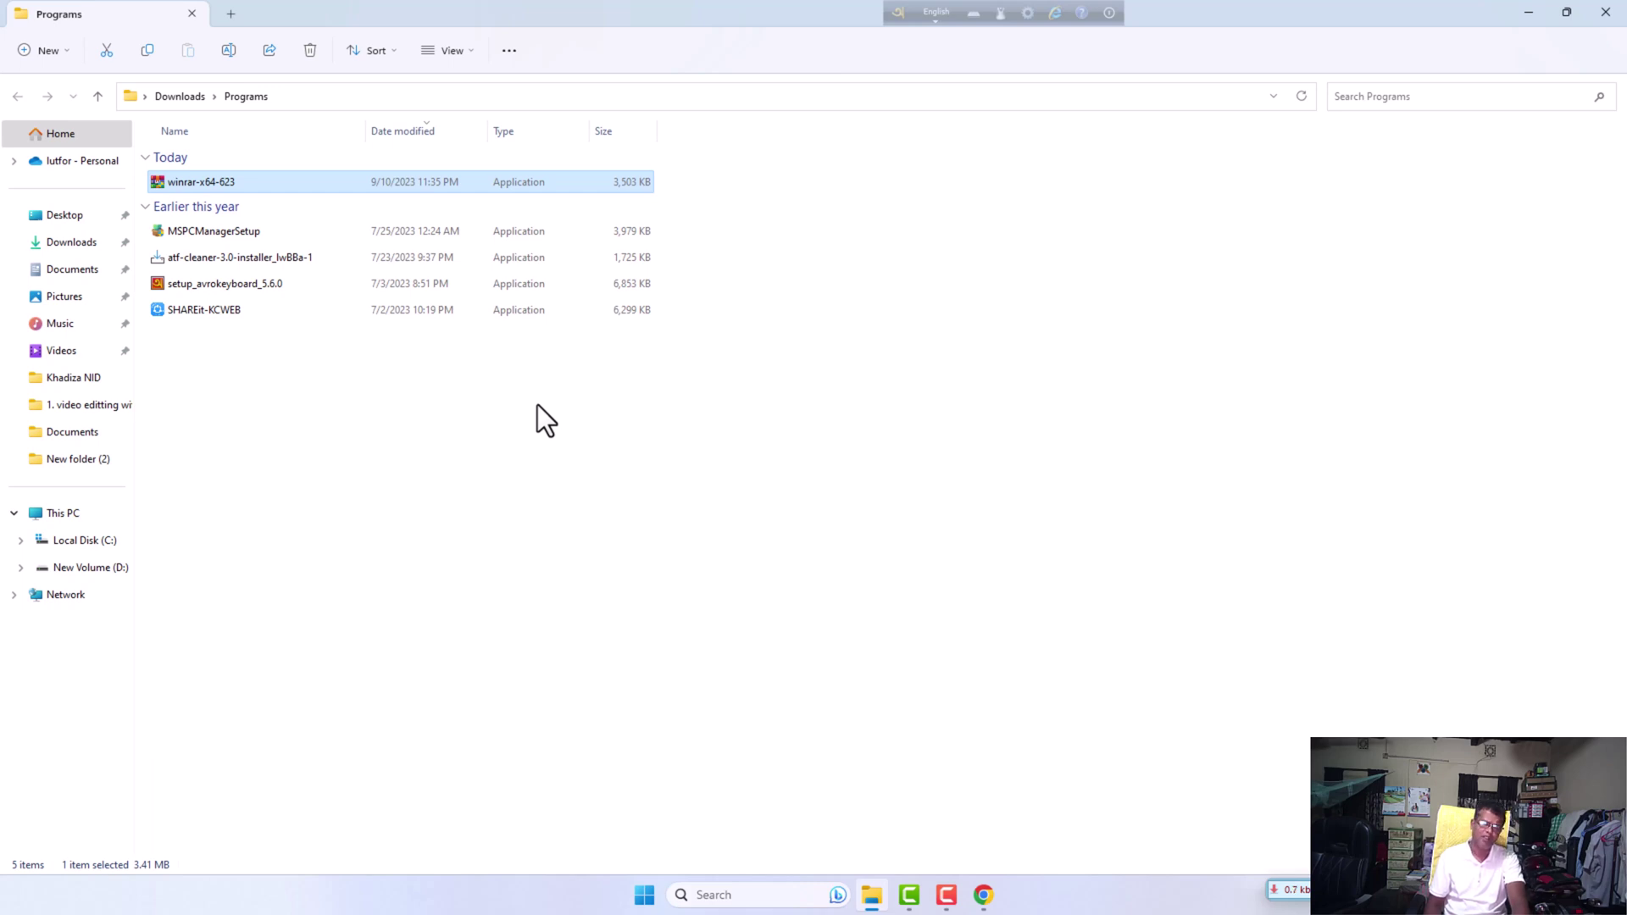
pyautogui.click(1531, 10)
pyautogui.rightClick(712, 164)
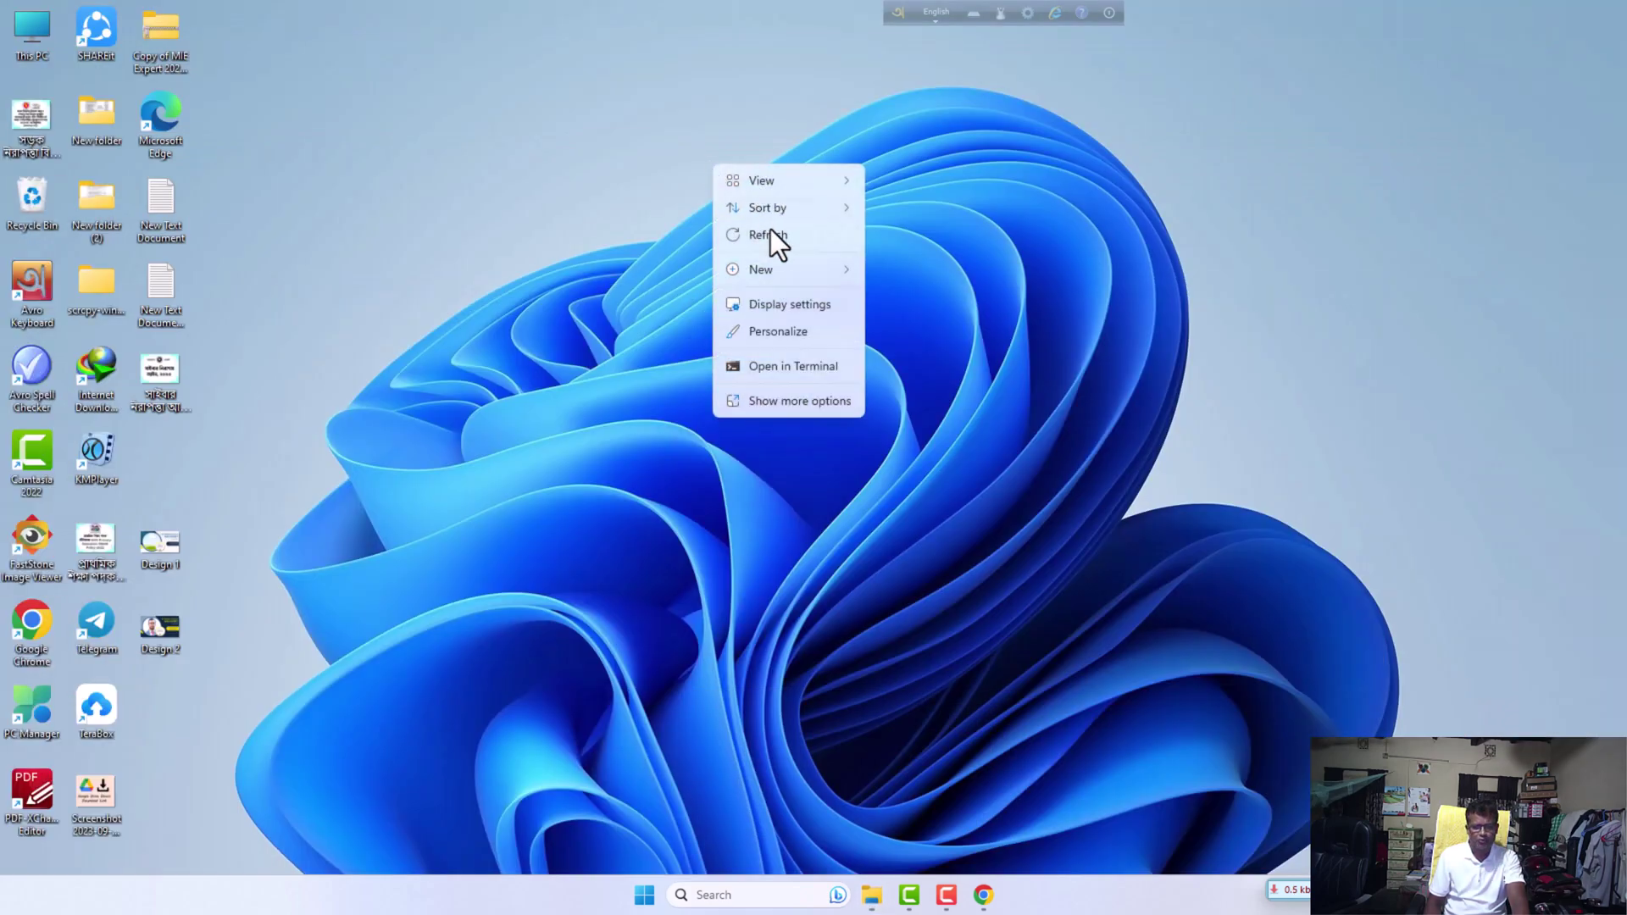
pyautogui.rightClick(491, 209)
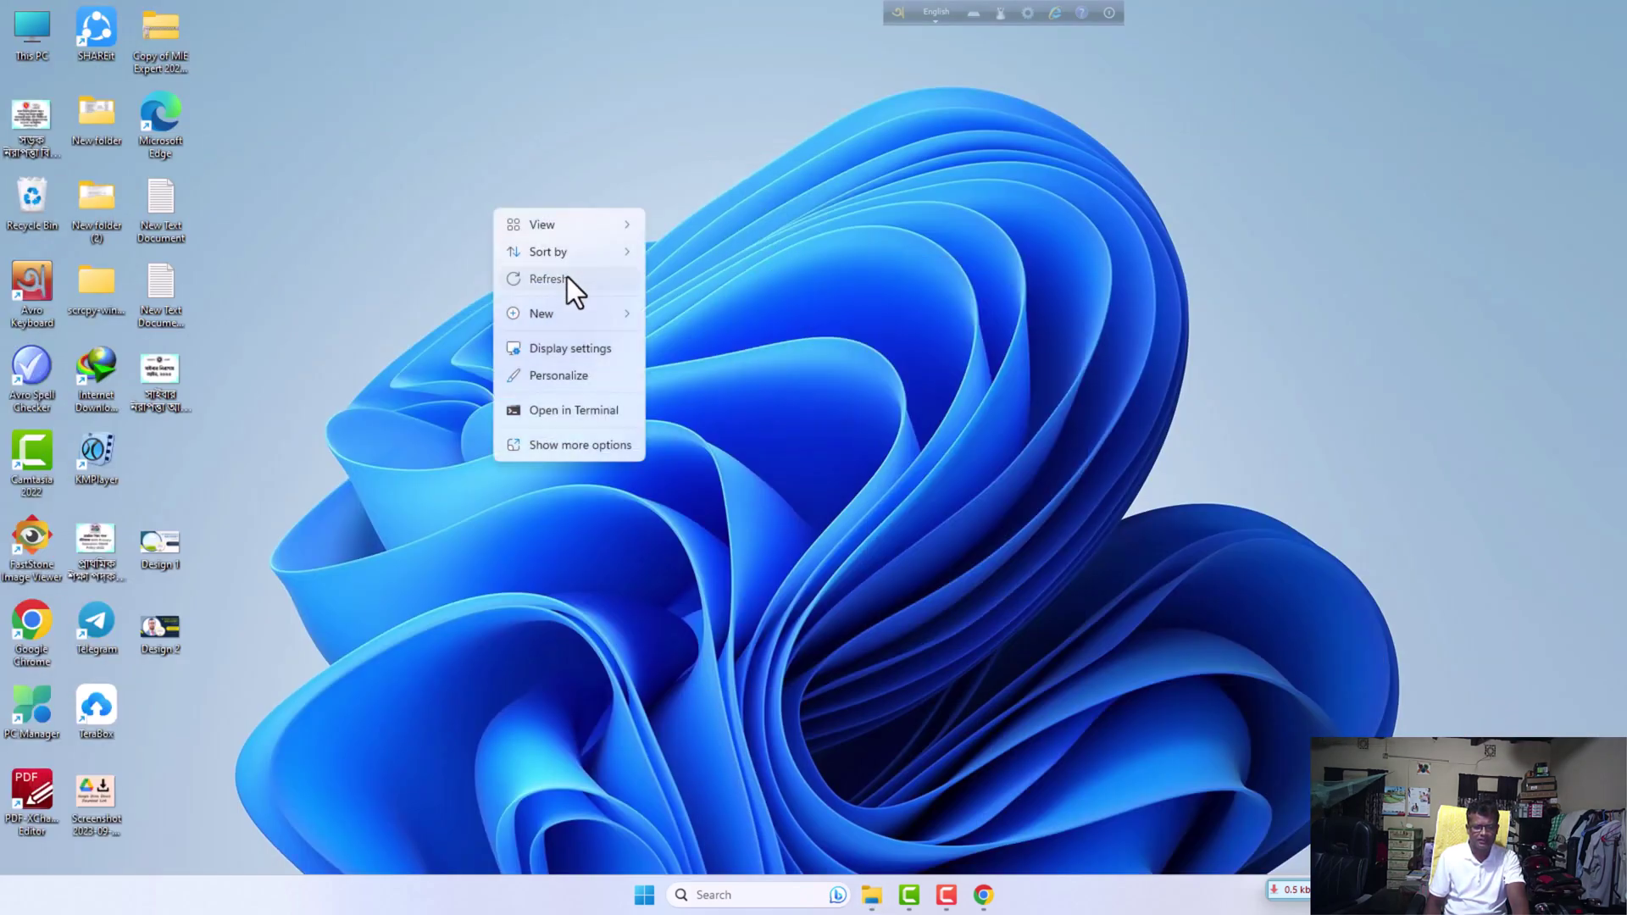
pyautogui.rightClick(450, 207)
pyautogui.click(525, 278)
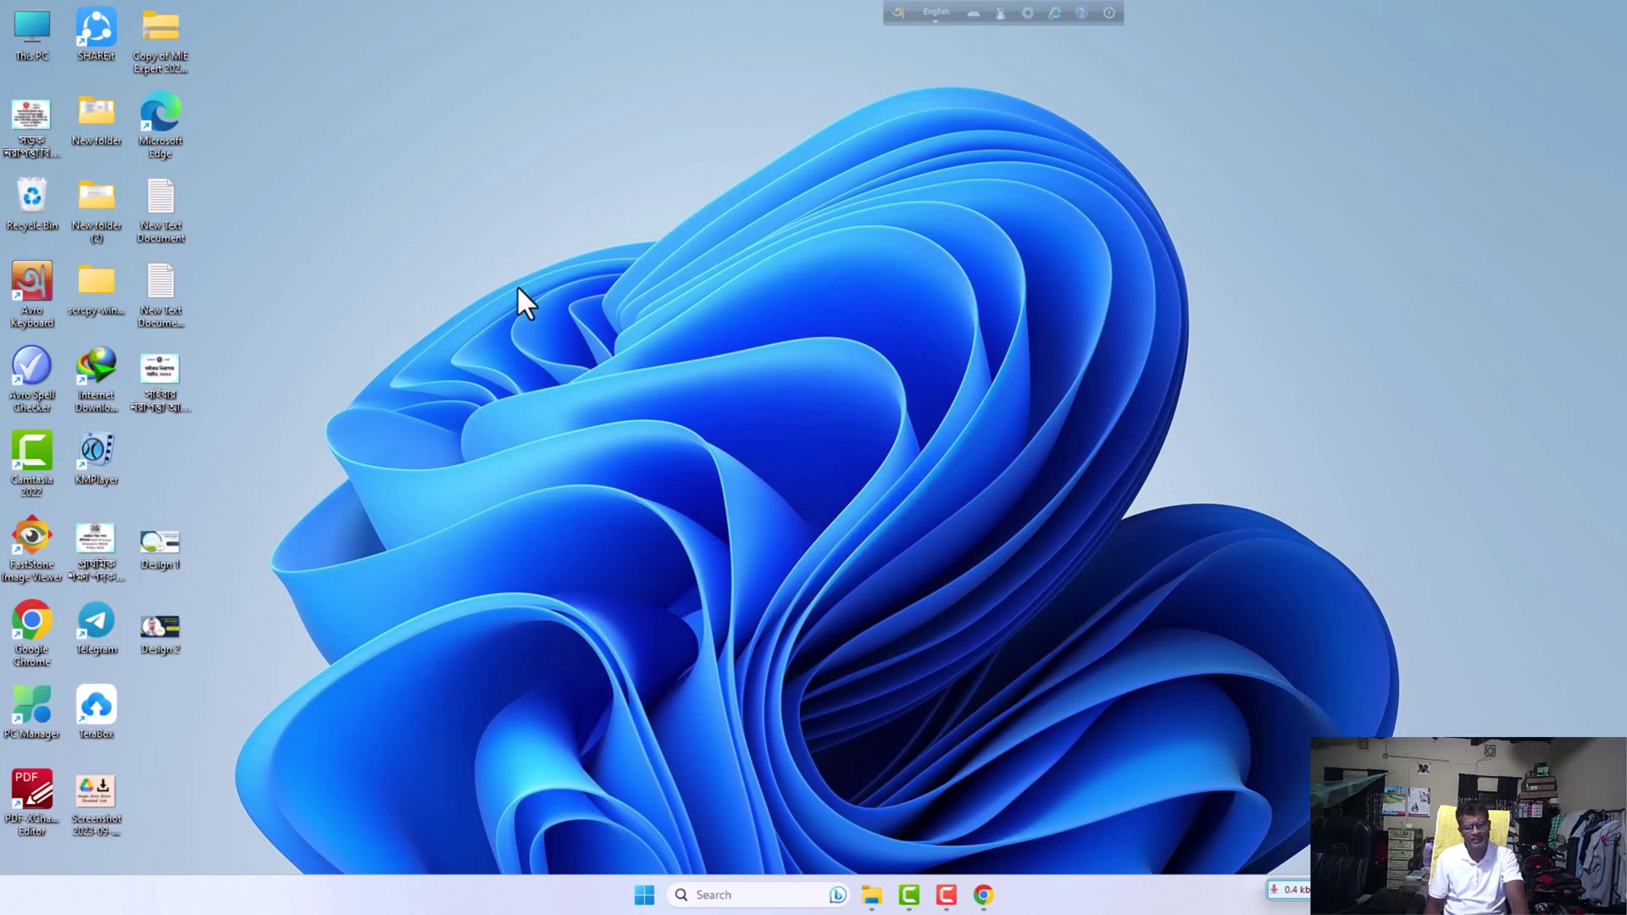
pyautogui.click(983, 905)
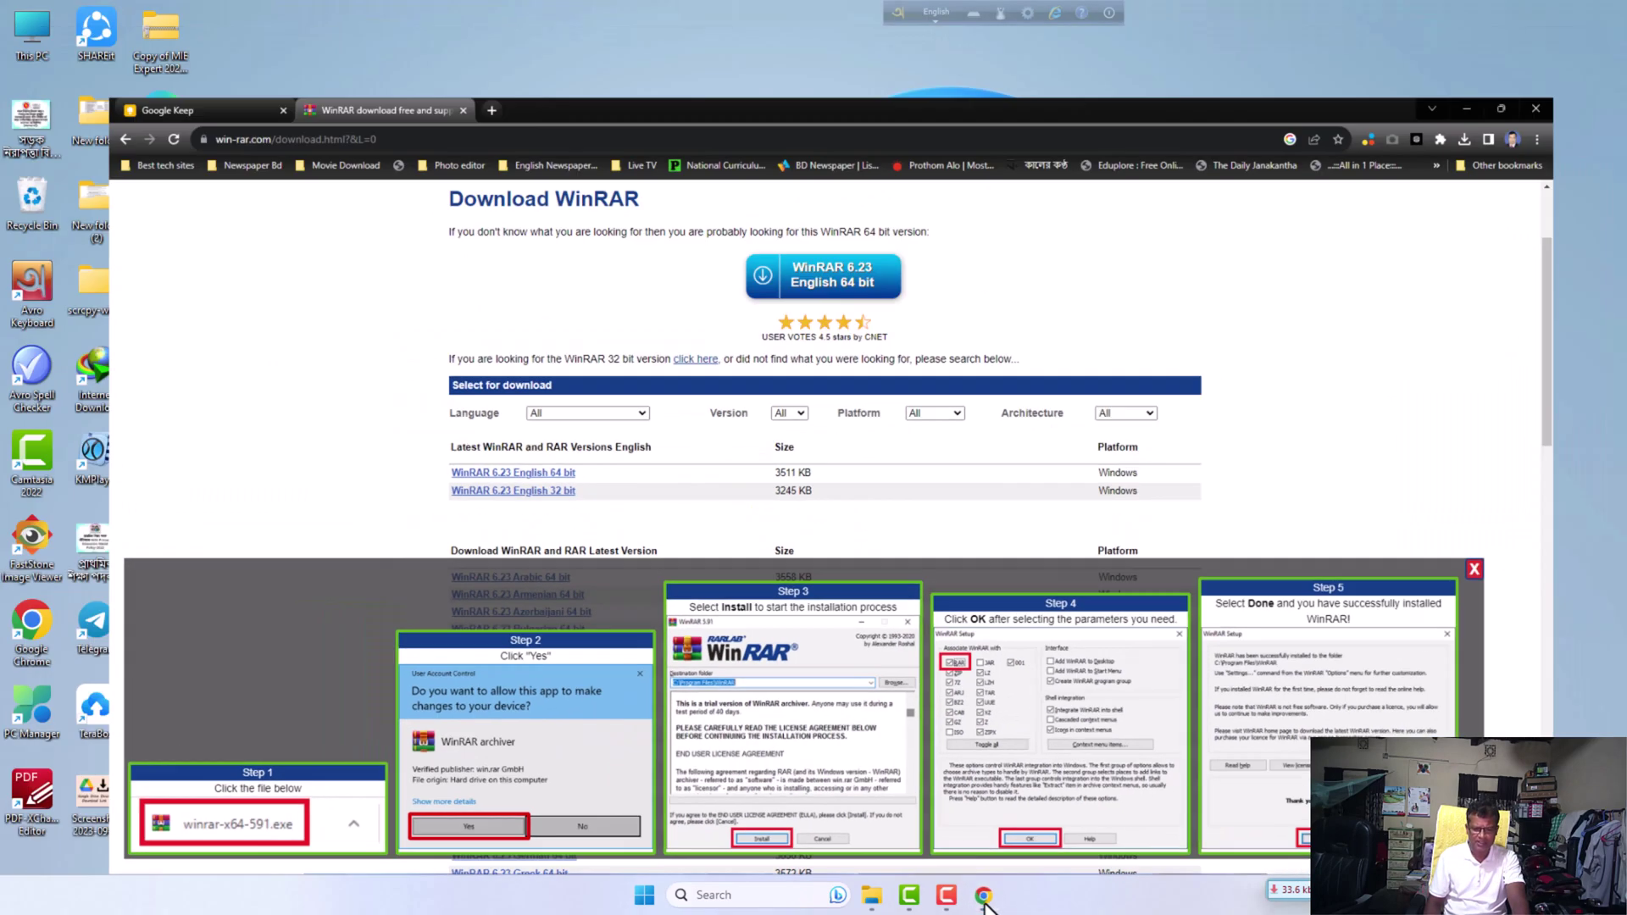
pyautogui.click(984, 905)
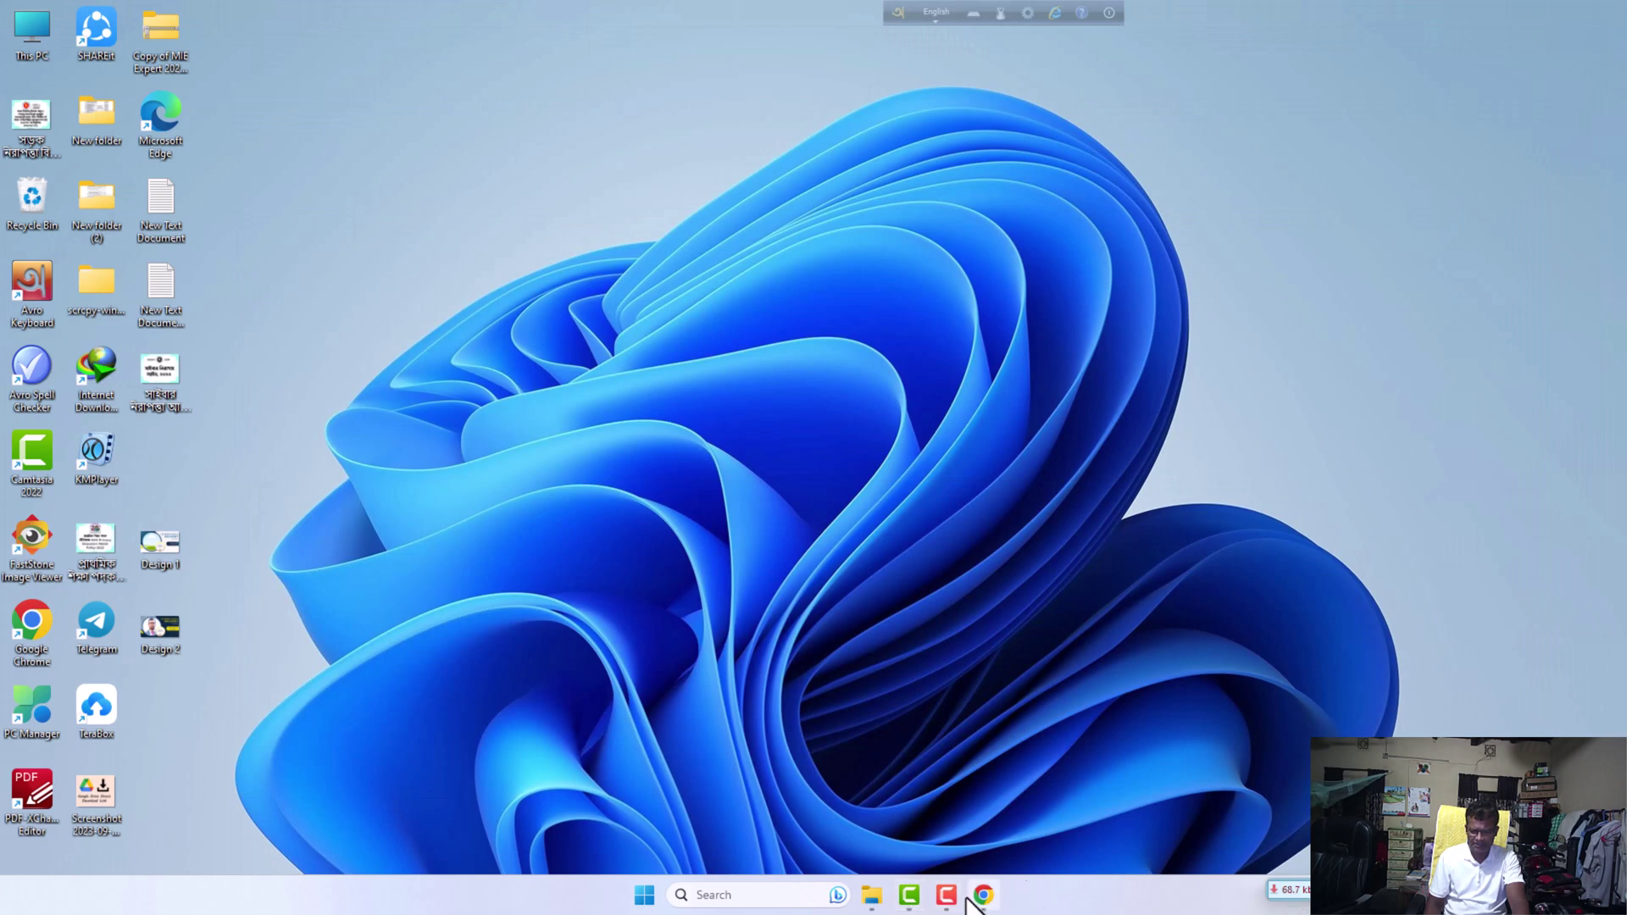
pyautogui.click(872, 896)
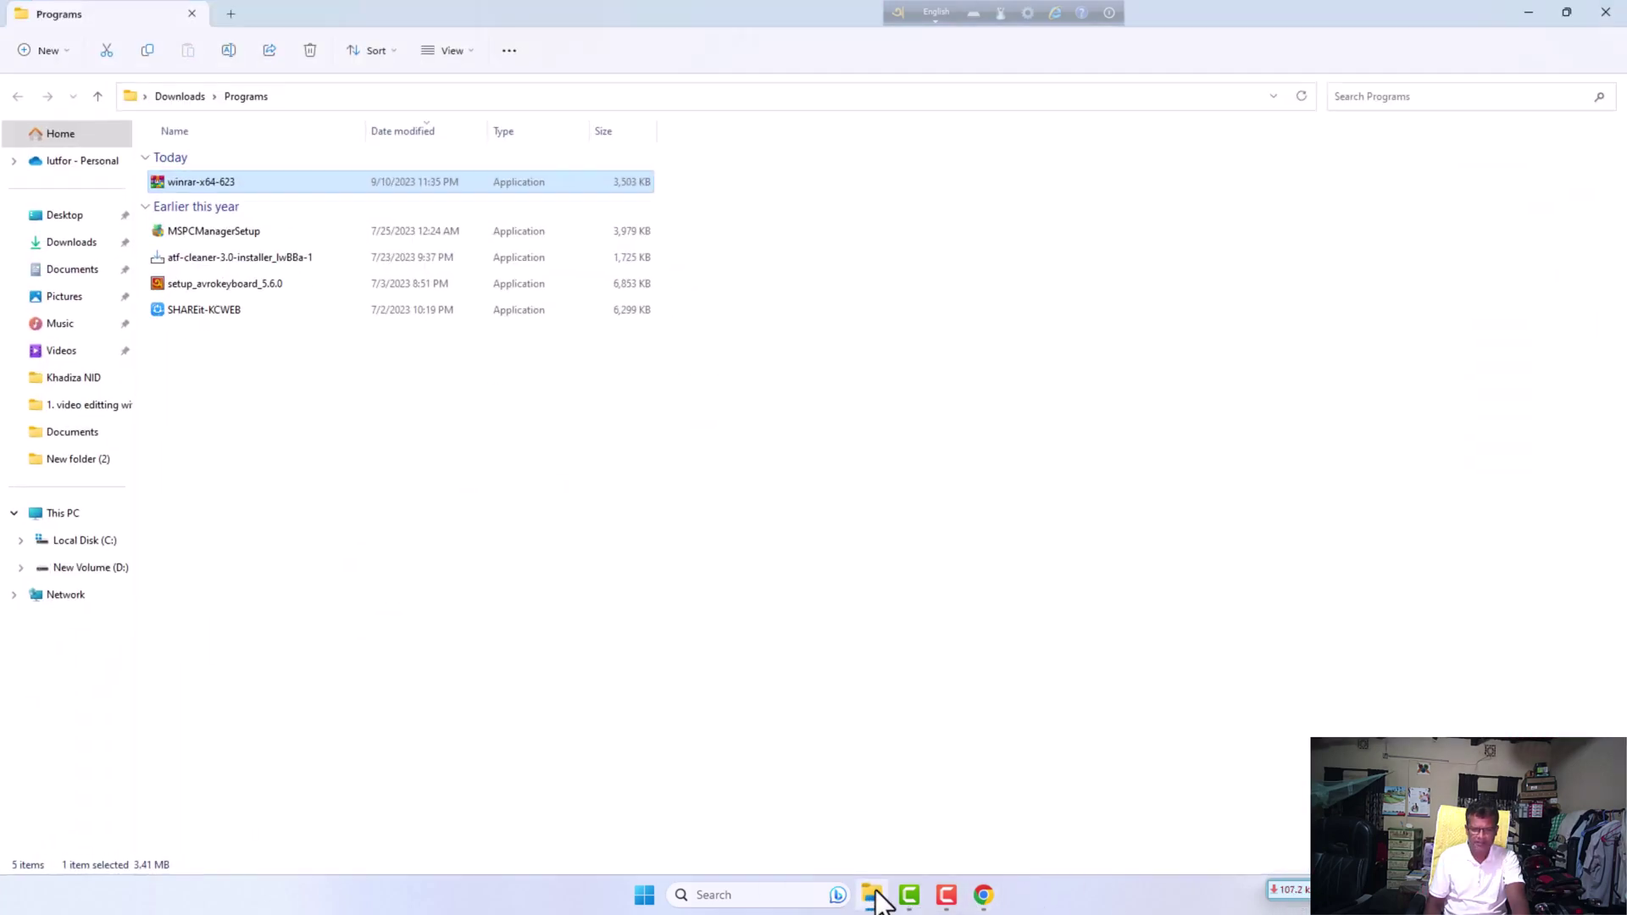
# Run winrar-x64-623 and install to C:\Program Files\WinRAR with default options, then close the shortcuts folder.
pyautogui.doubleClick(227, 179)
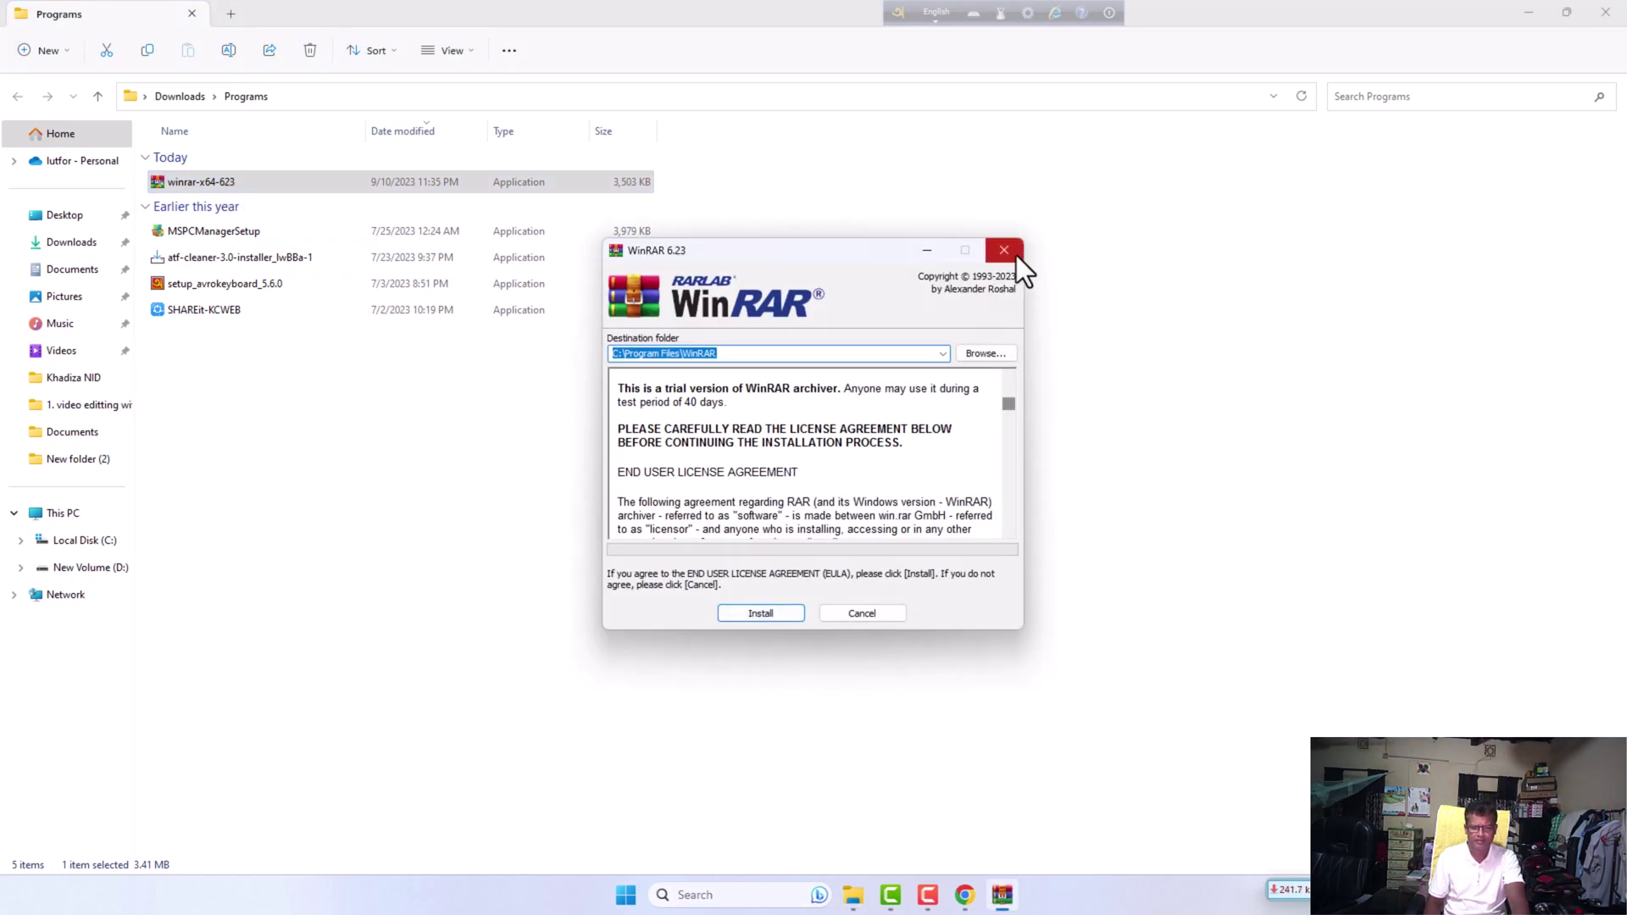
pyautogui.click(755, 615)
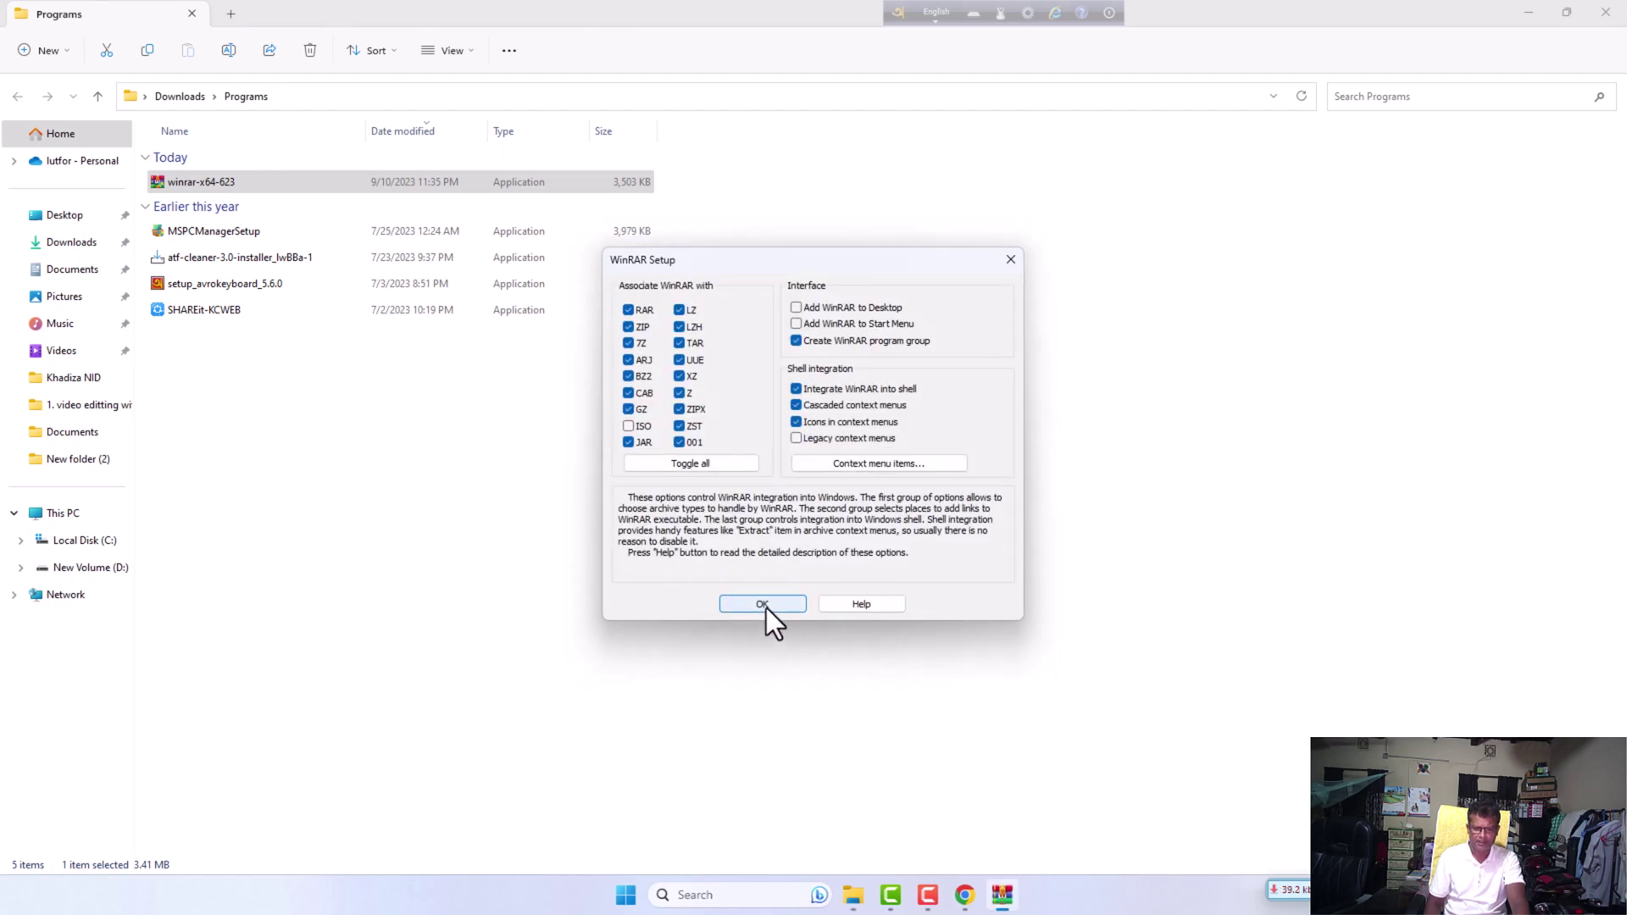
pyautogui.click(763, 605)
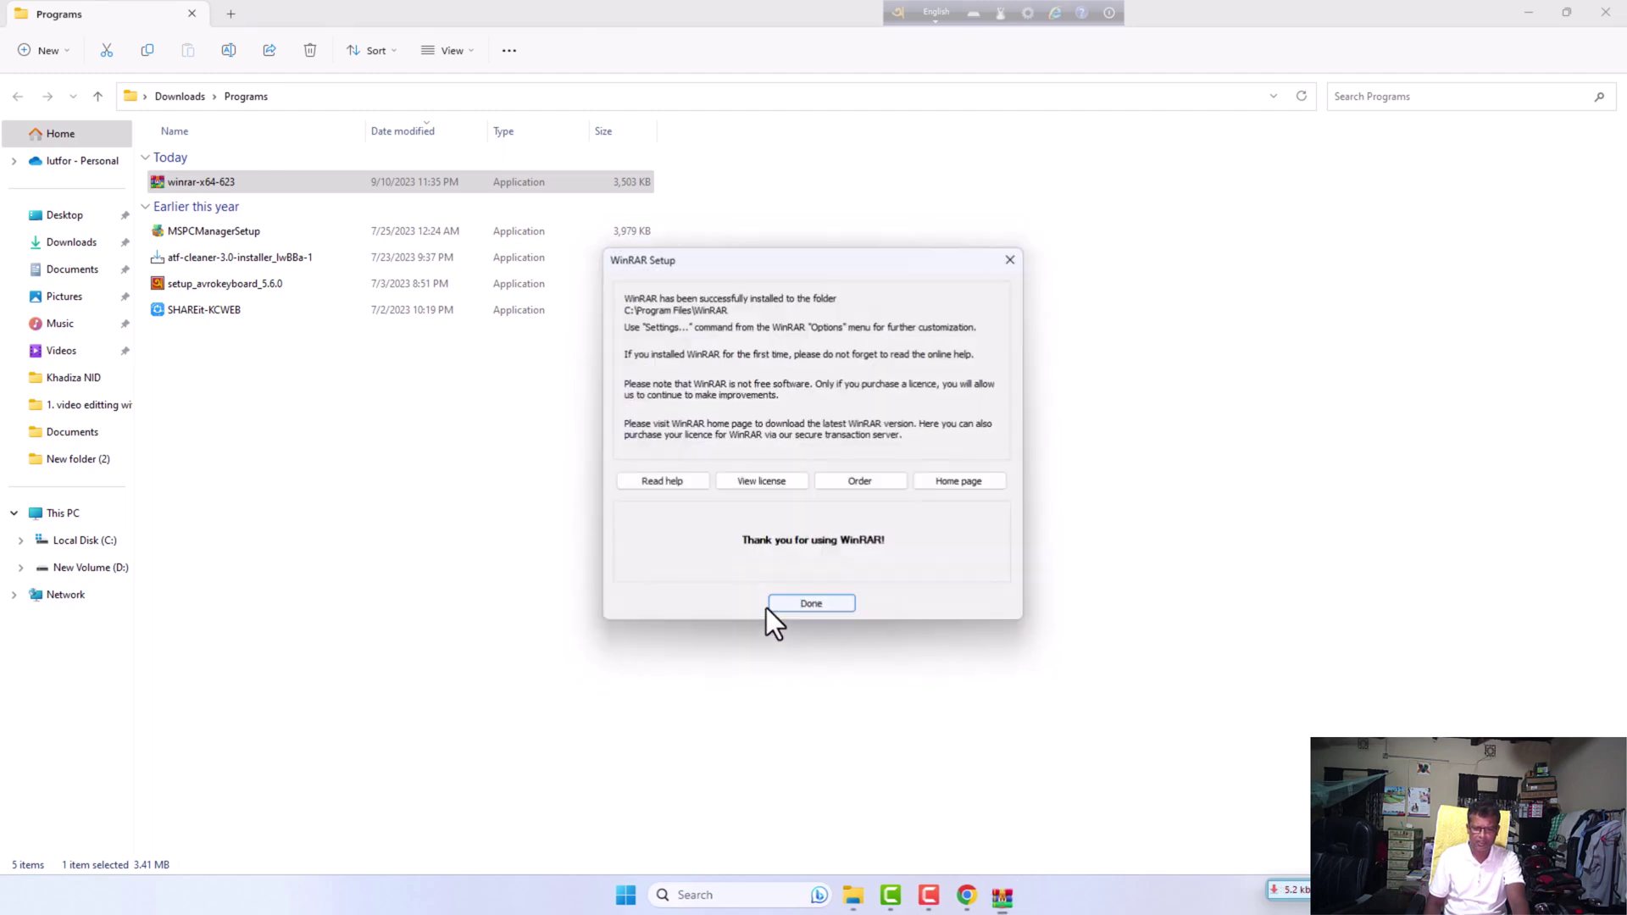
pyautogui.click(813, 603)
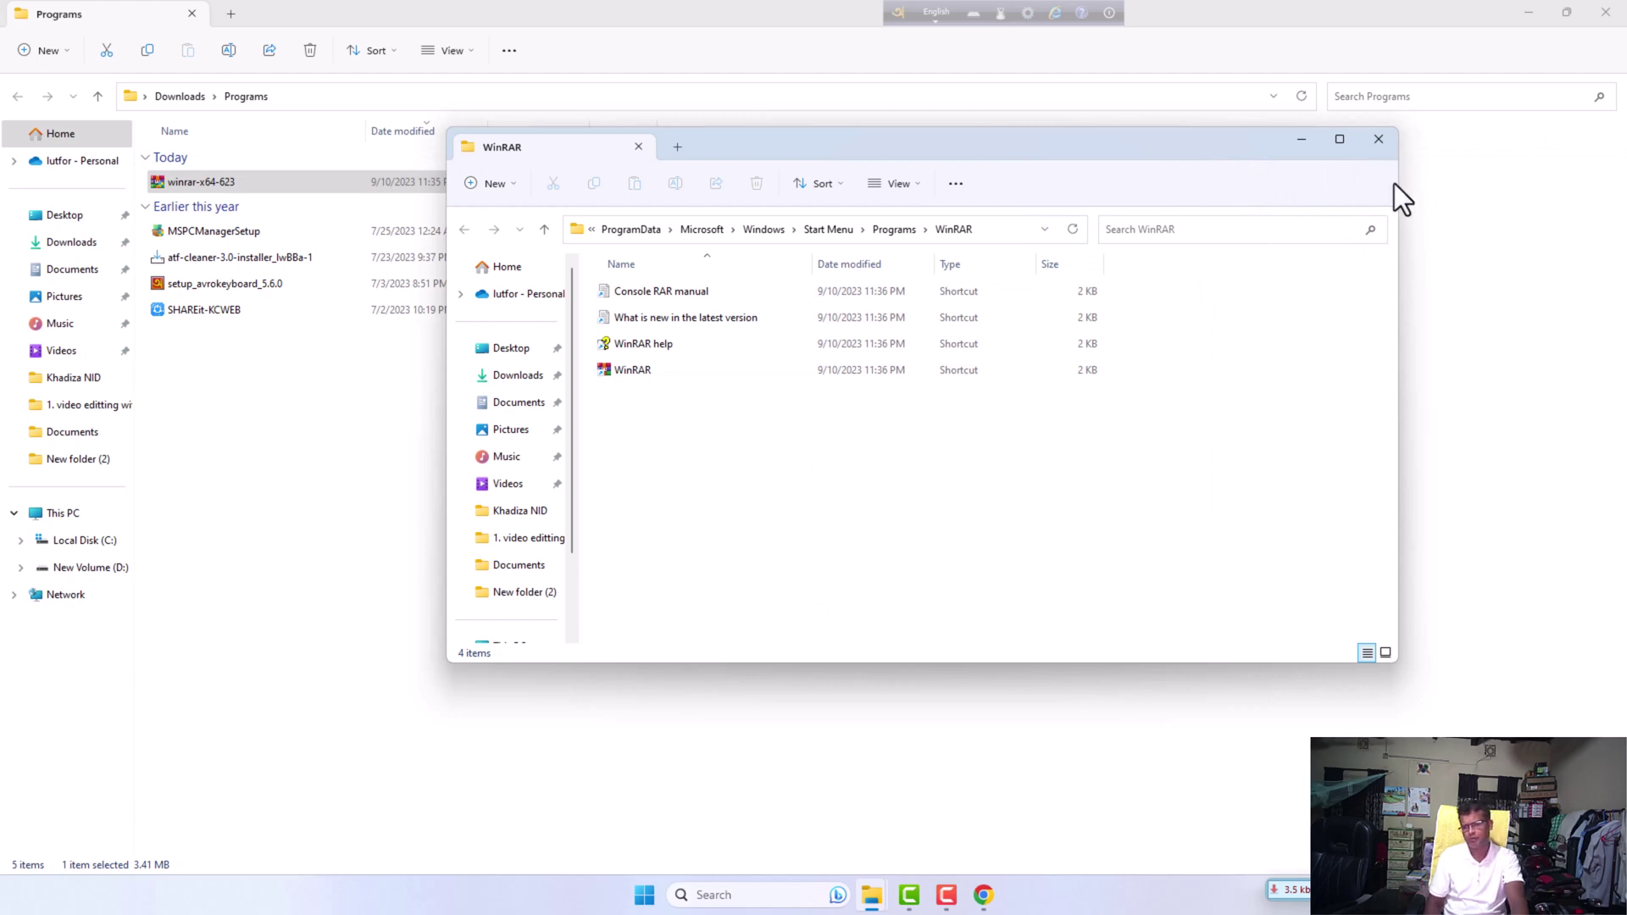
pyautogui.click(1379, 137)
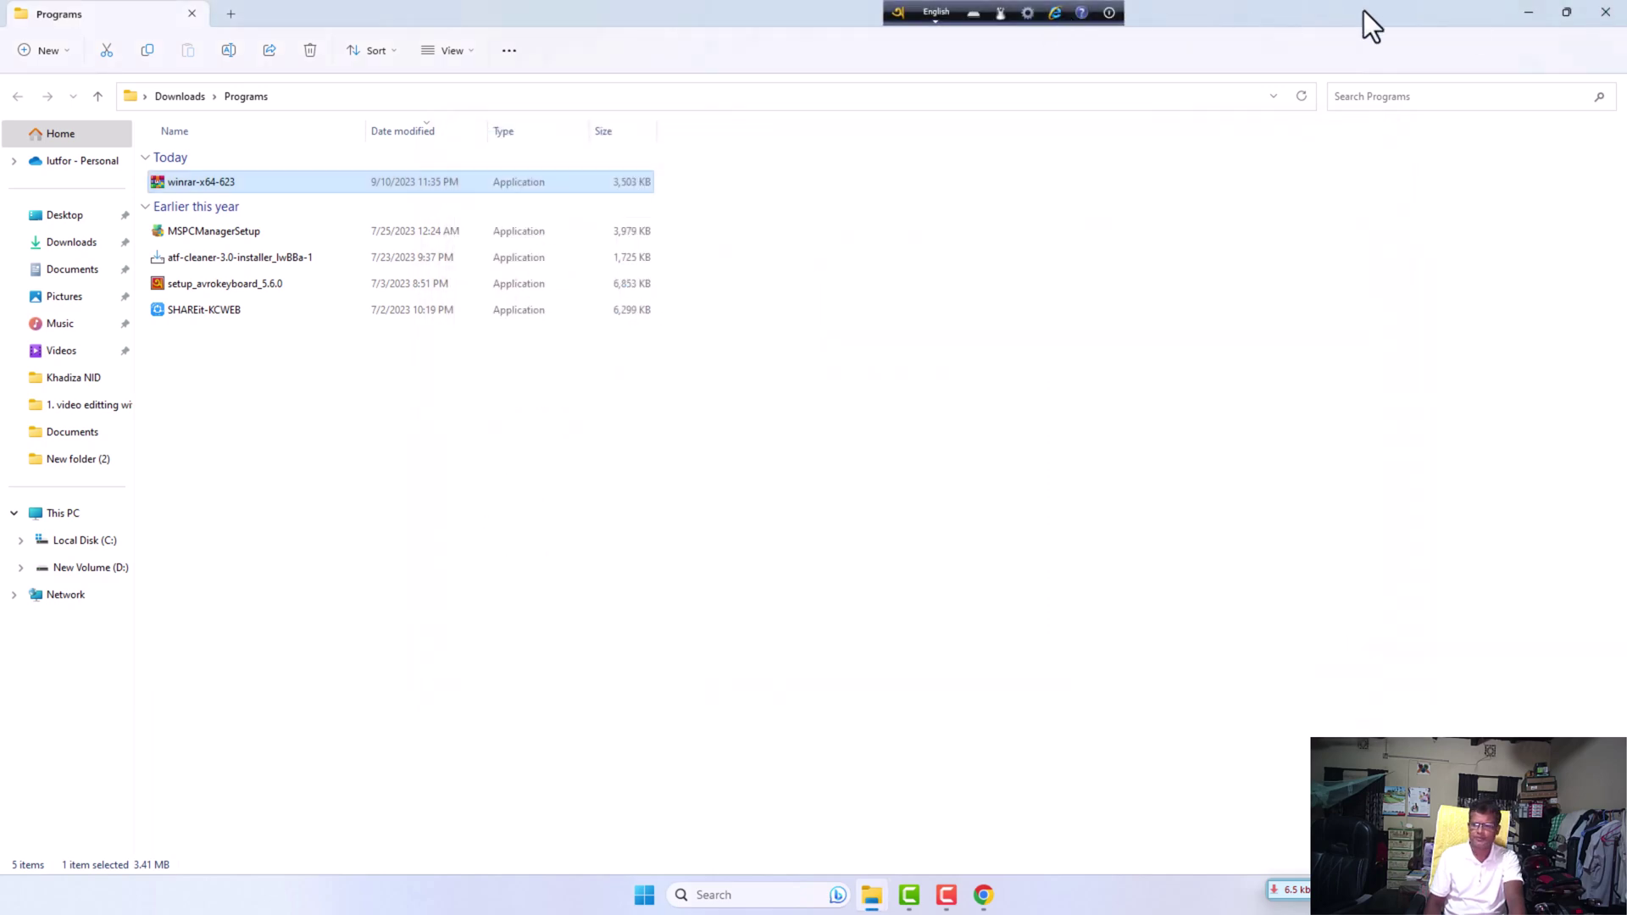
# Minimize Explorer and enter 'winrar' in the taskbar Search box.
pyautogui.click(1528, 12)
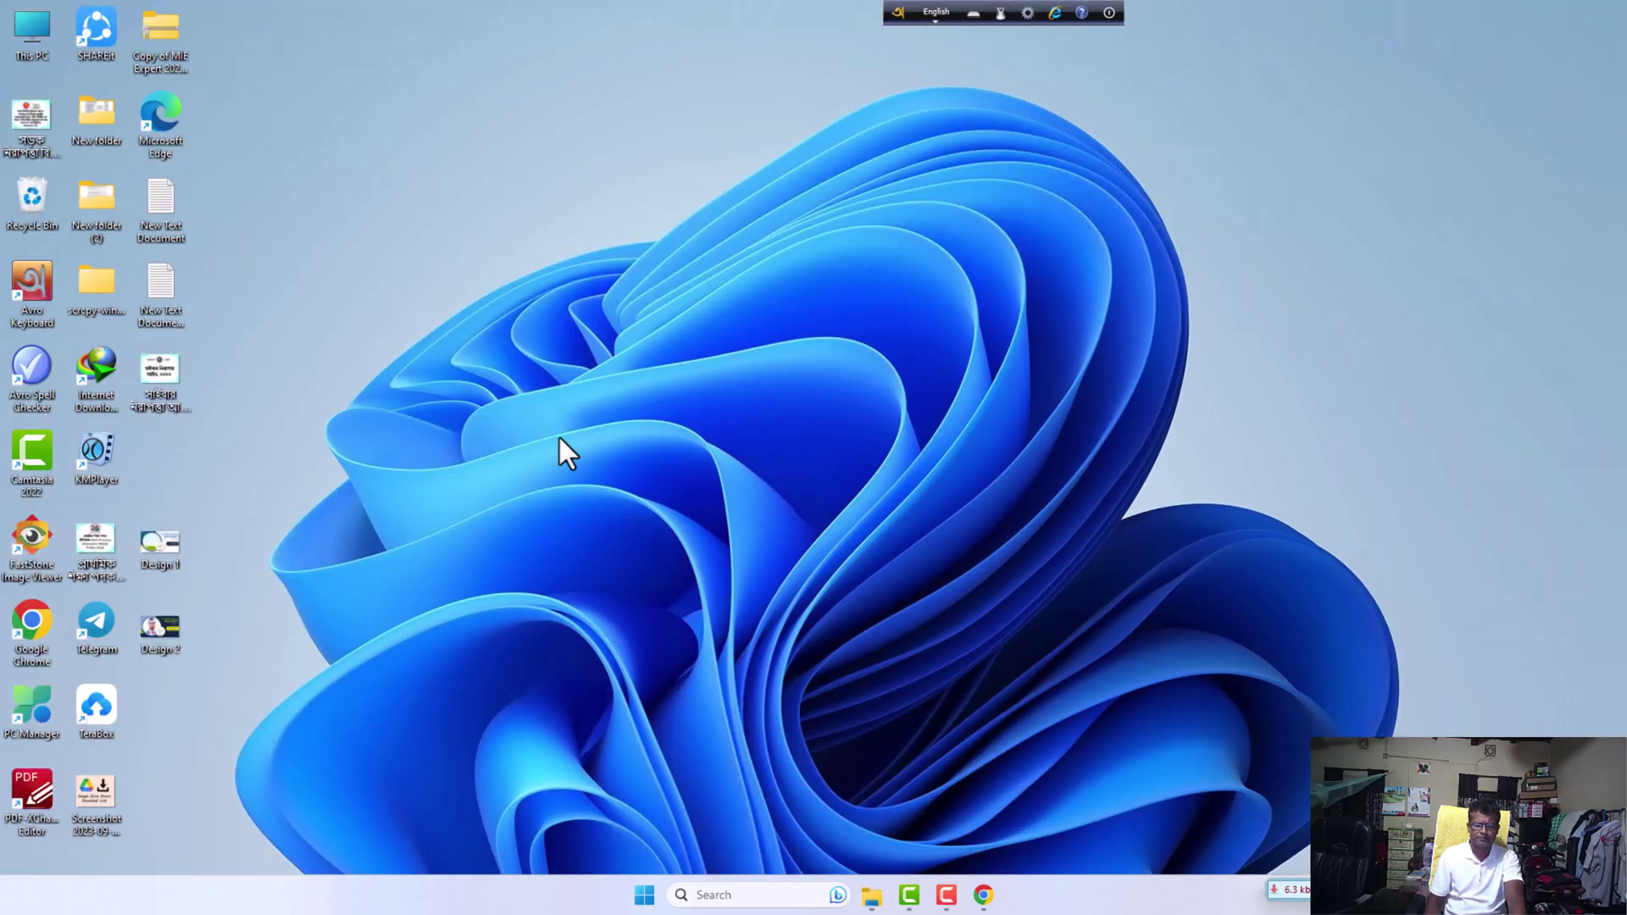
pyautogui.rightClick(574, 248)
pyautogui.rightClick(433, 192)
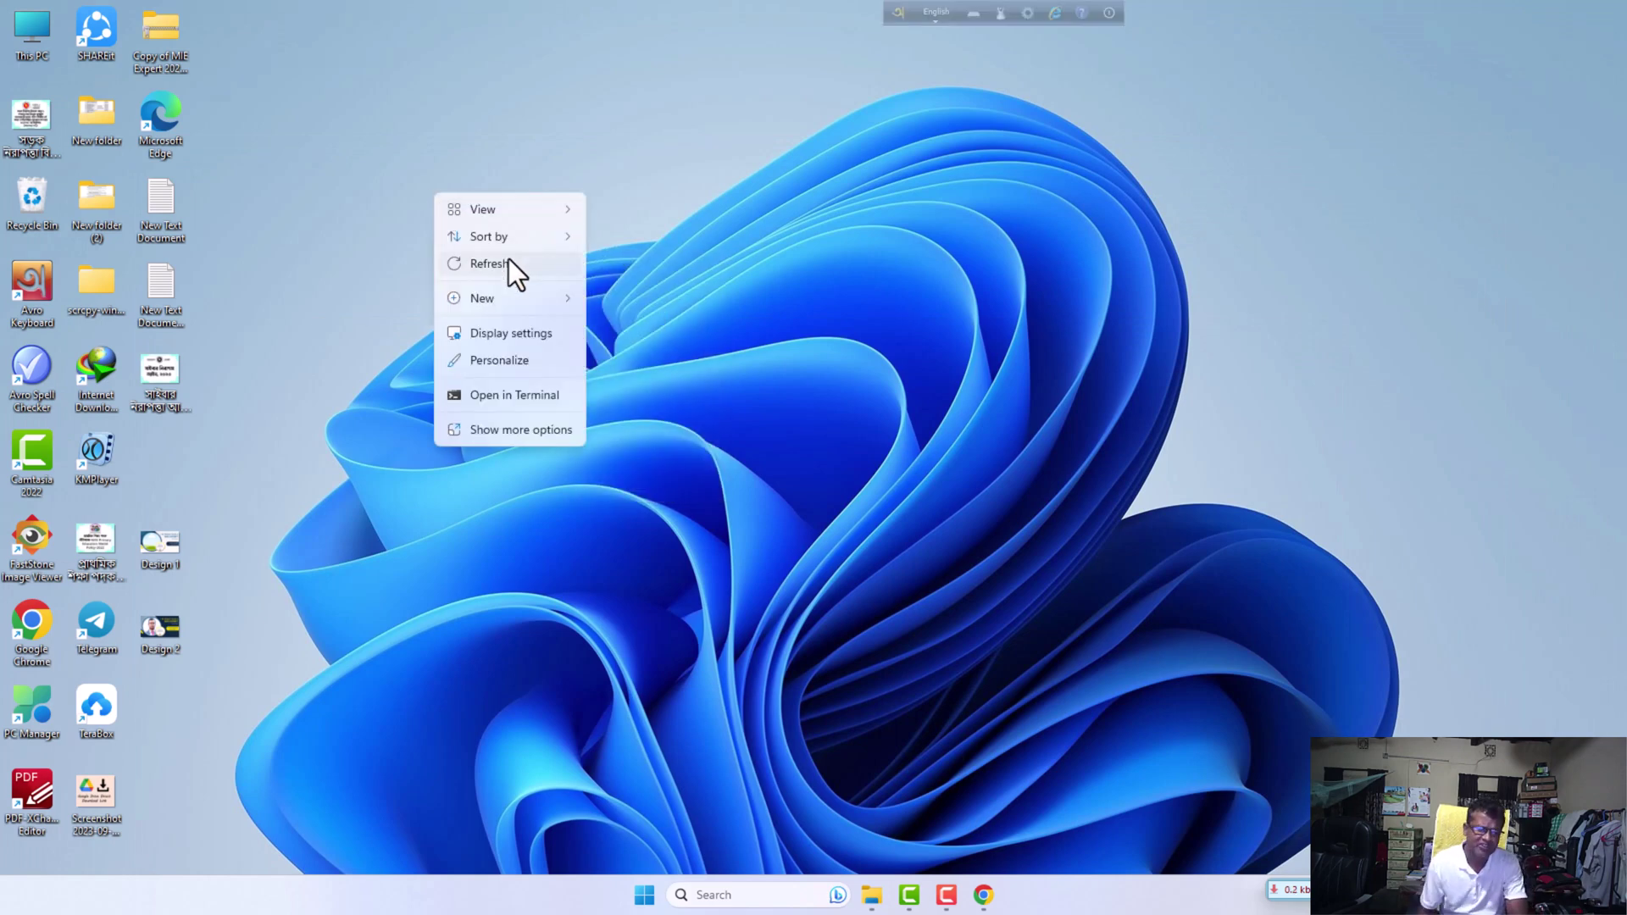
pyautogui.click(702, 895)
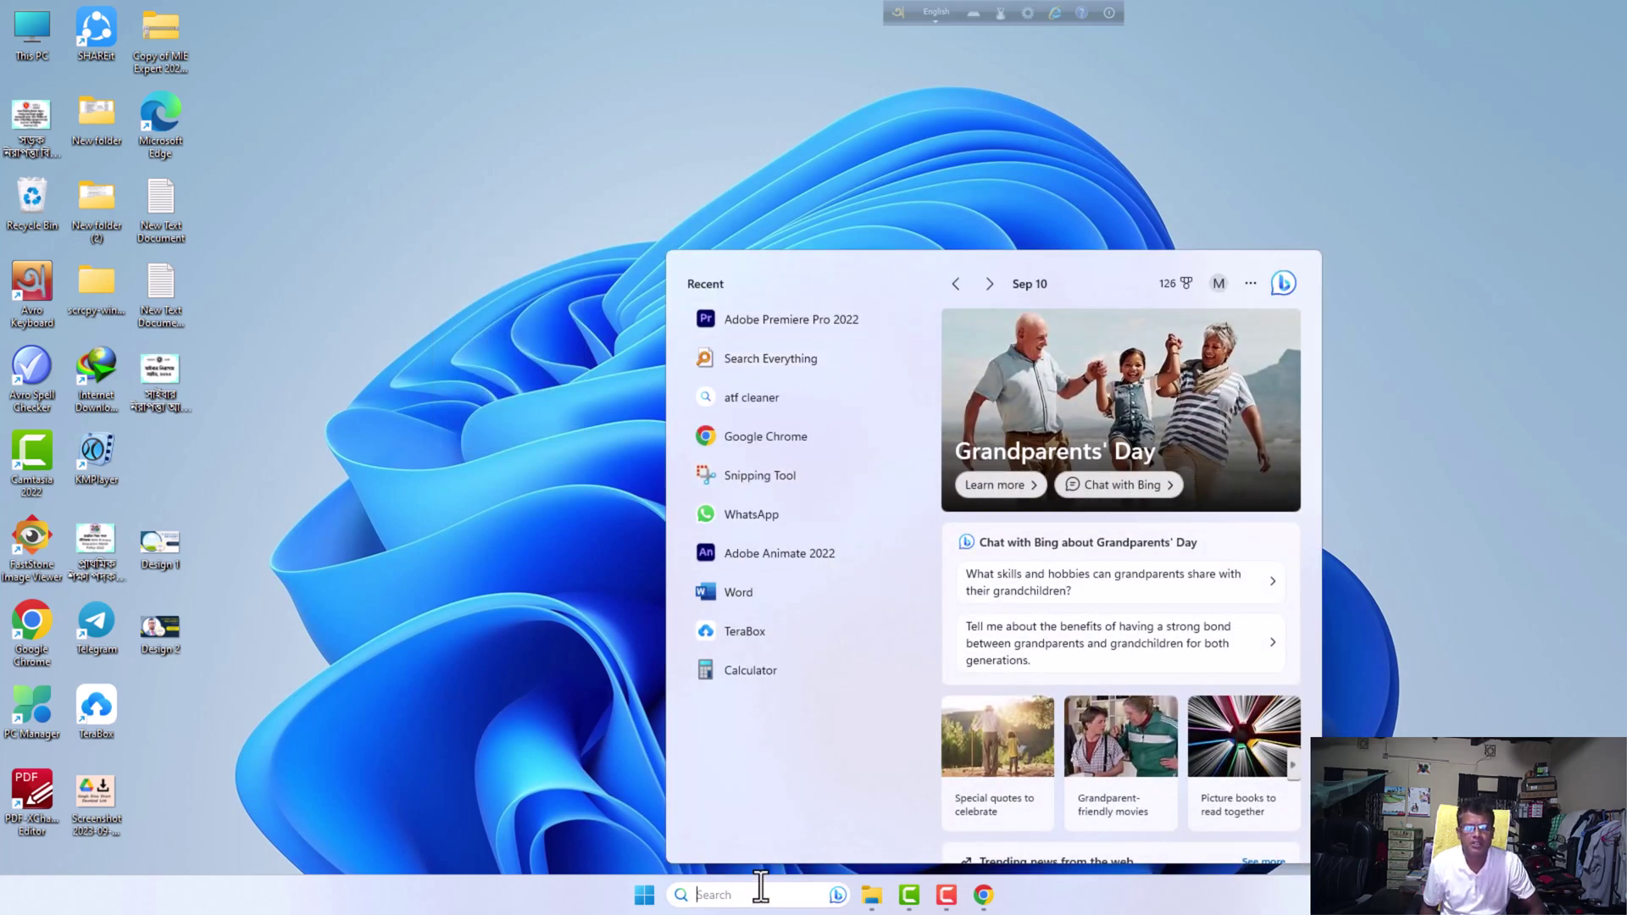
pyautogui.write('wi')
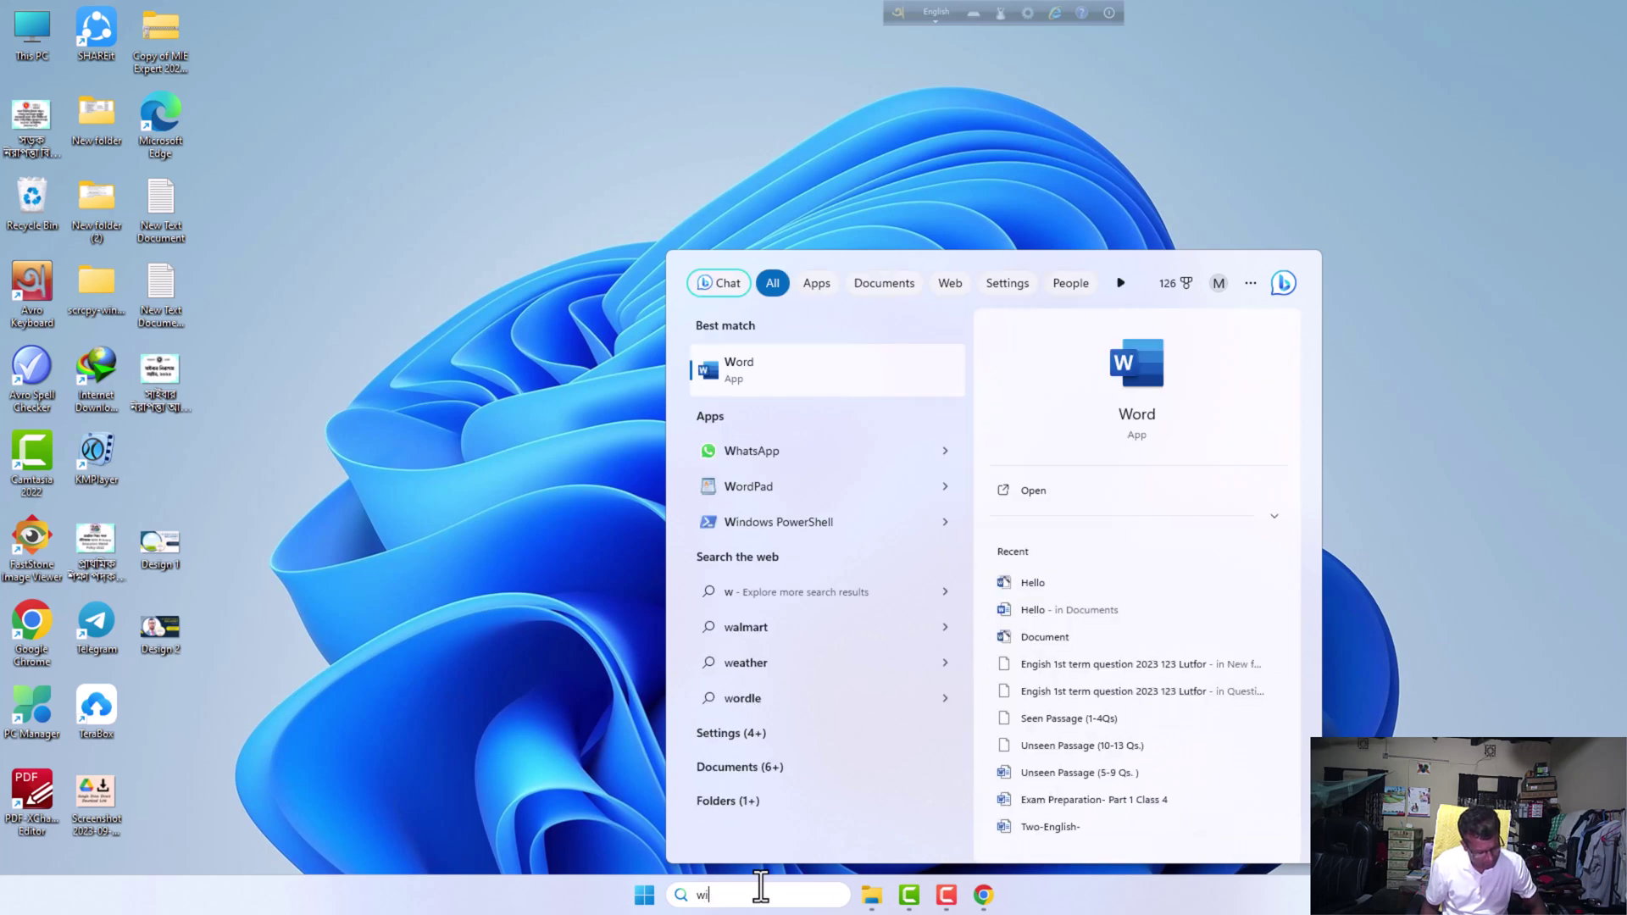
pyautogui.write('nrar')
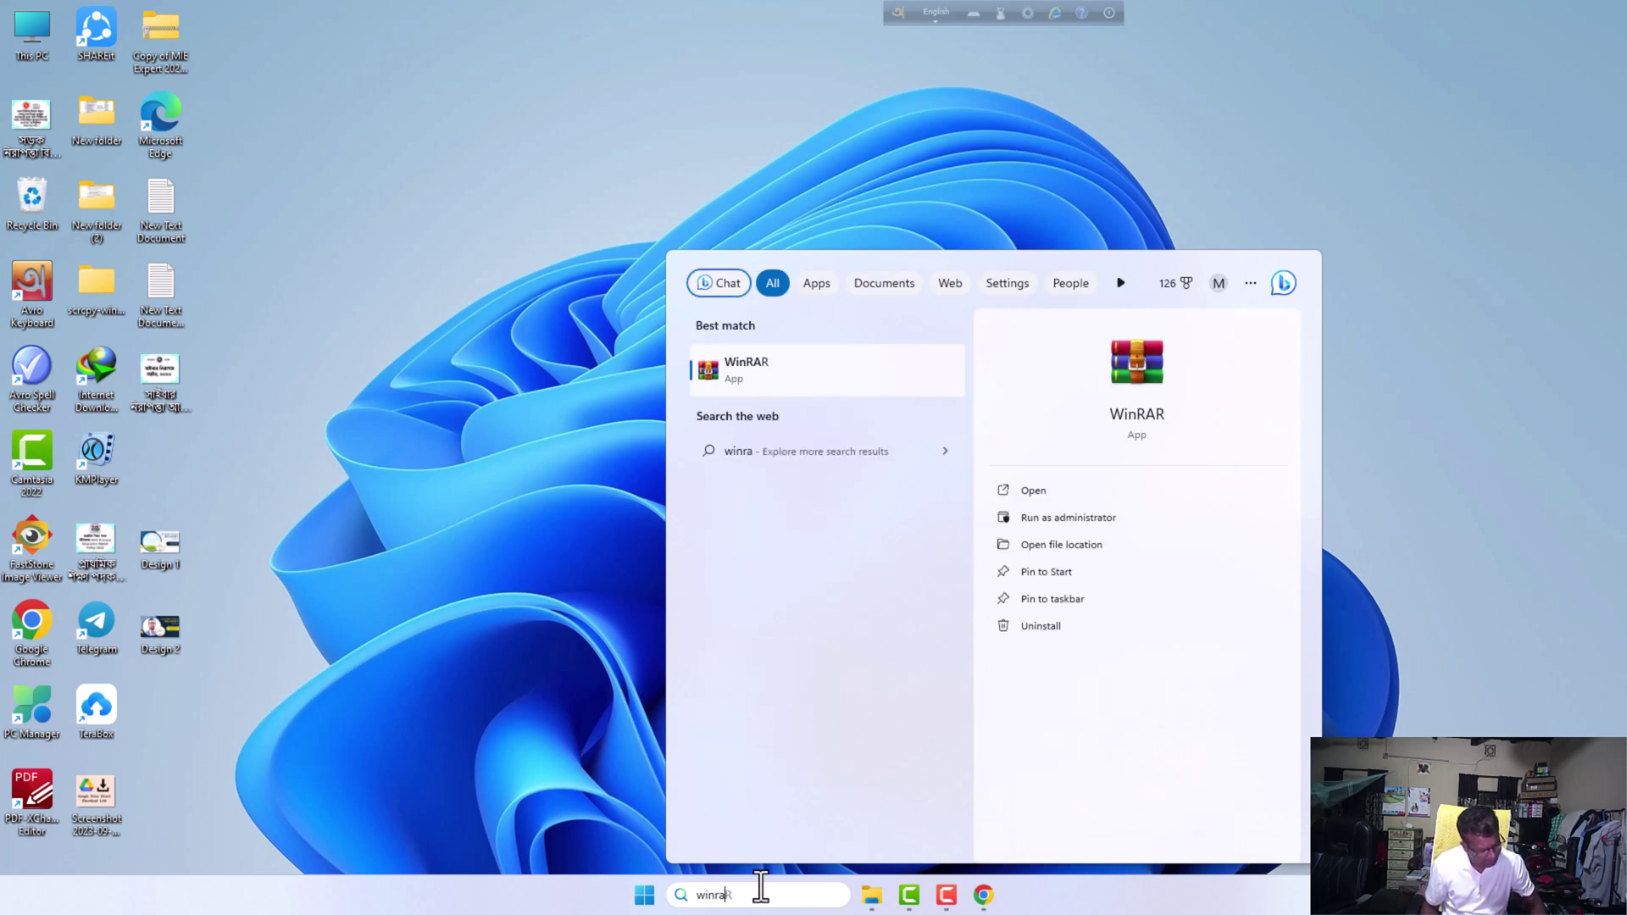
# Launch WinRAR from the search results and close its First Use Notification window.
pyautogui.click(812, 369)
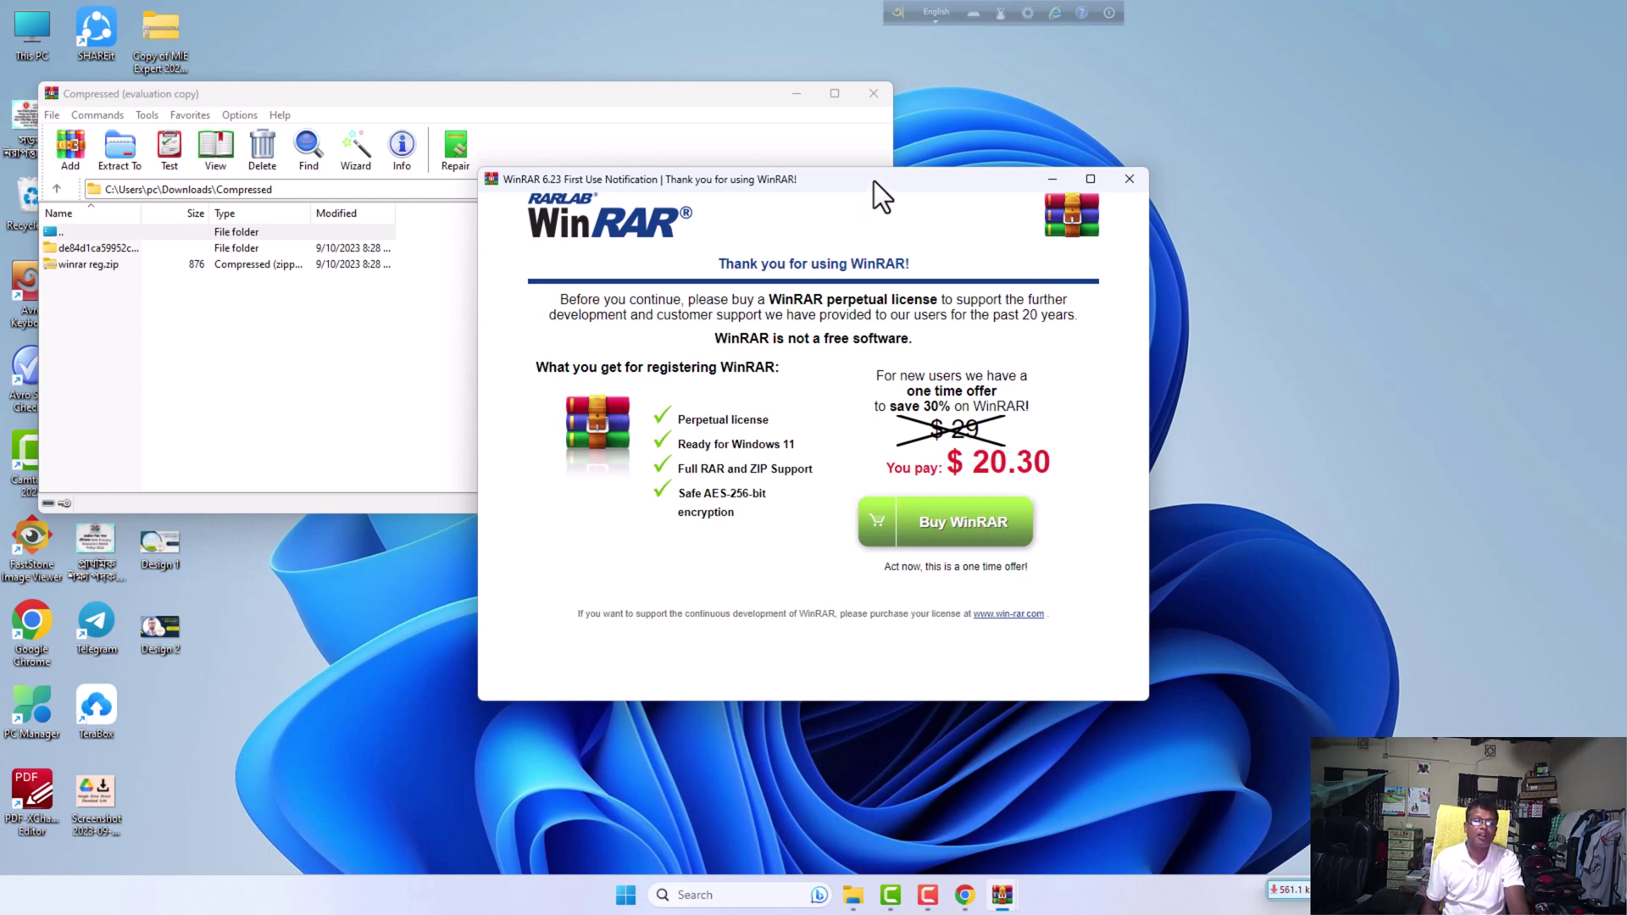
pyautogui.moveTo(904, 169); pyautogui.dragTo(825, 176)
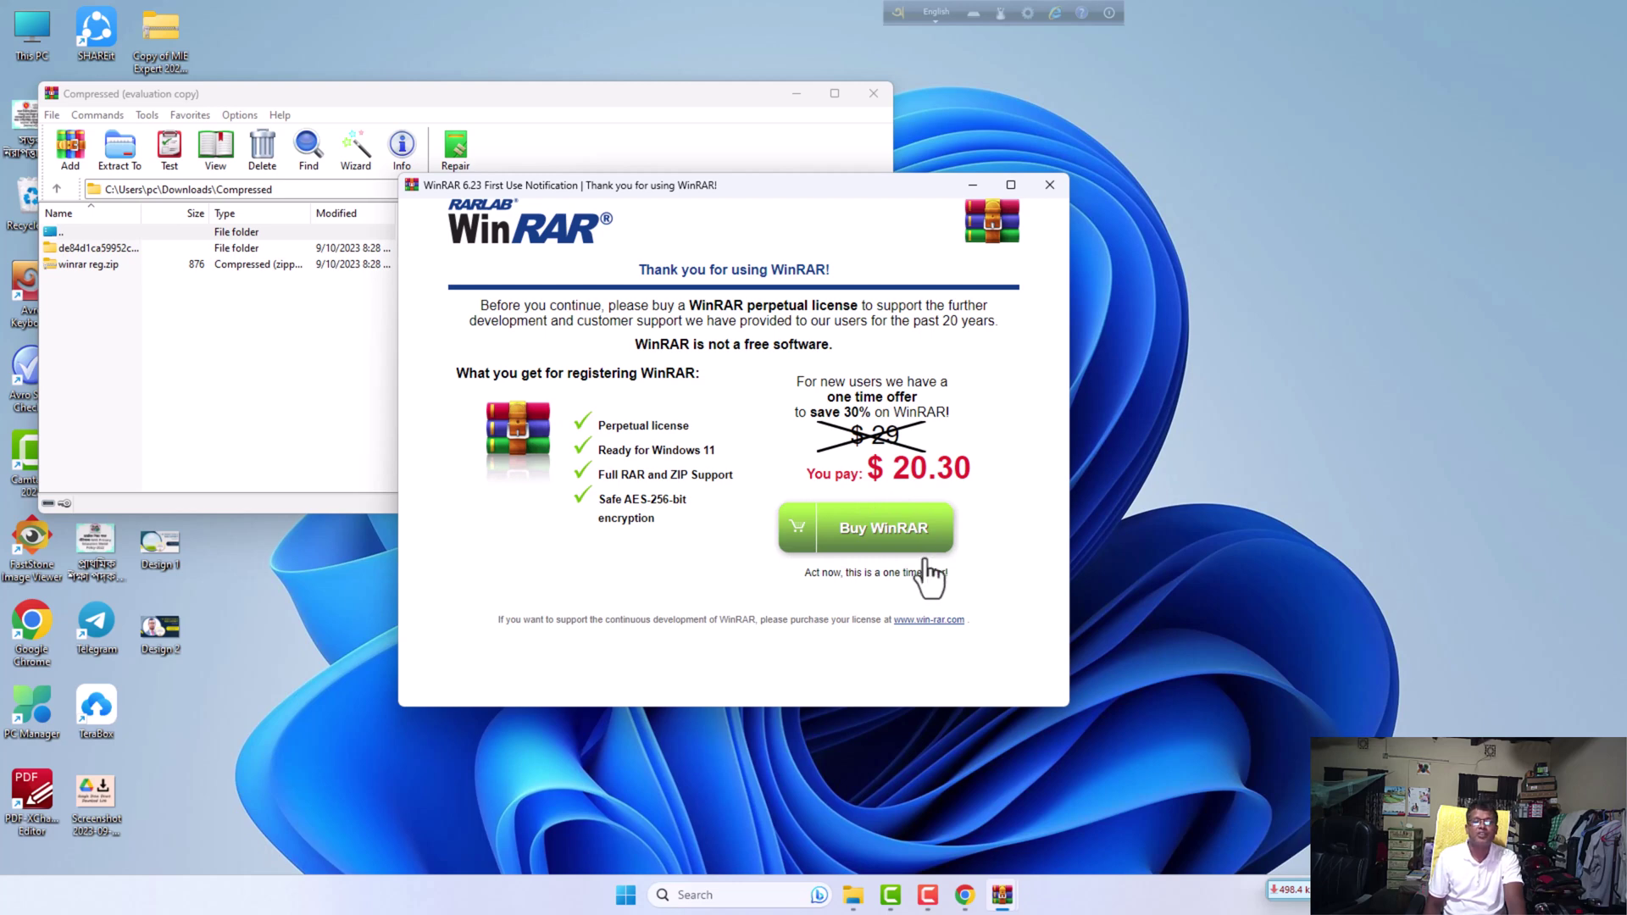
pyautogui.click(1051, 186)
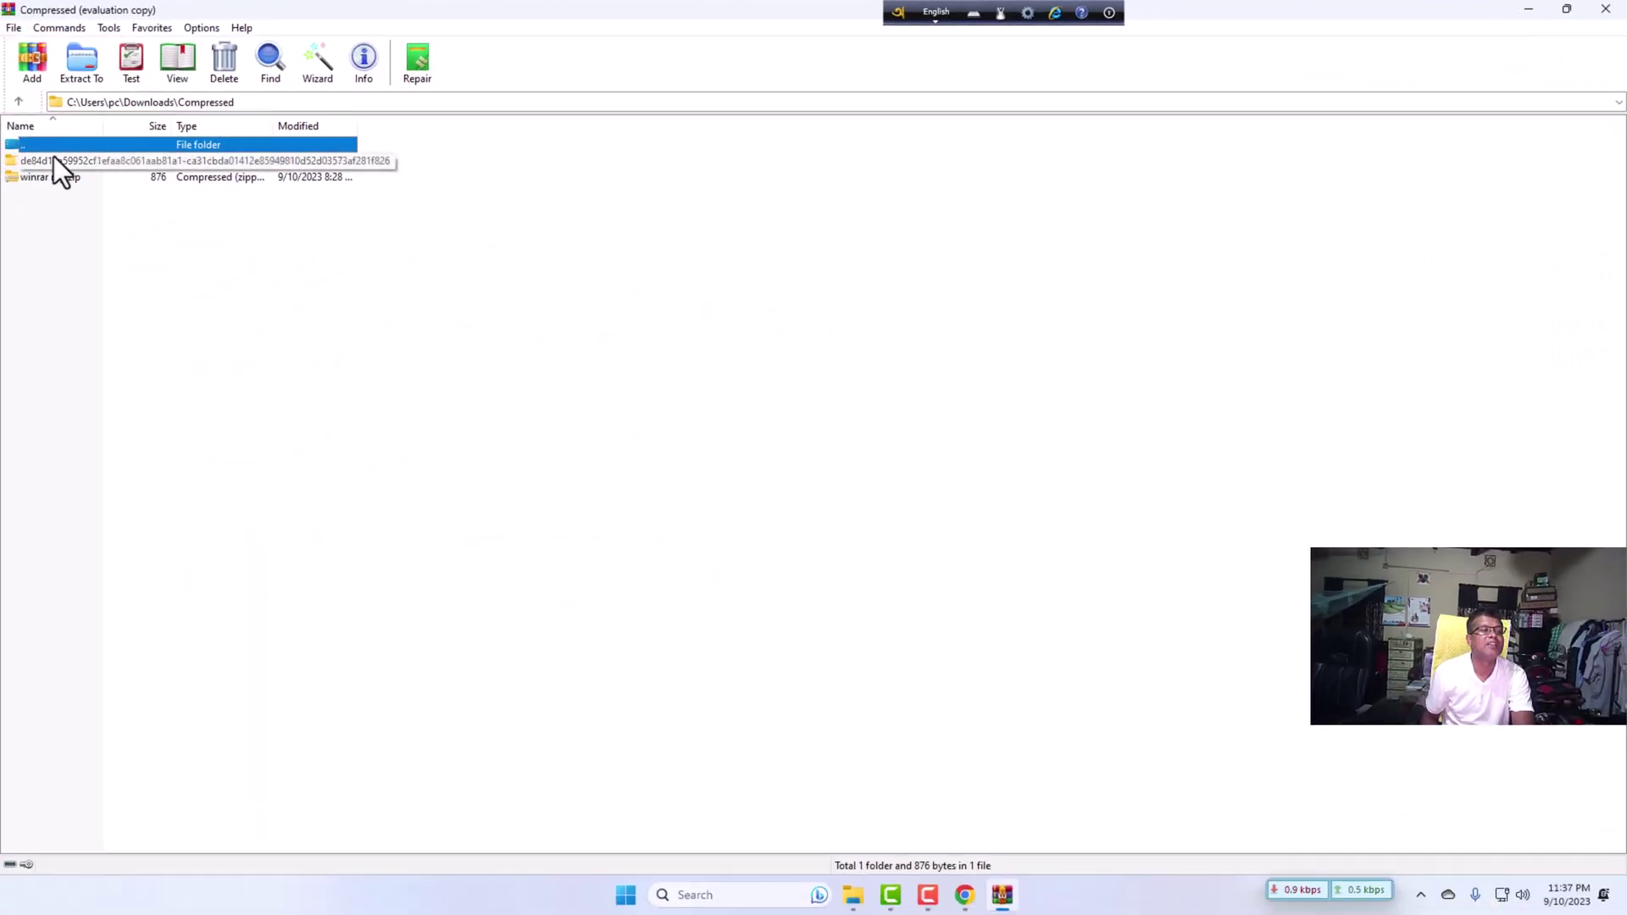
# Open the de84d1… folder and its inner de84d1… subfolder to reveal rarreg.key.
pyautogui.doubleClick(53, 157)
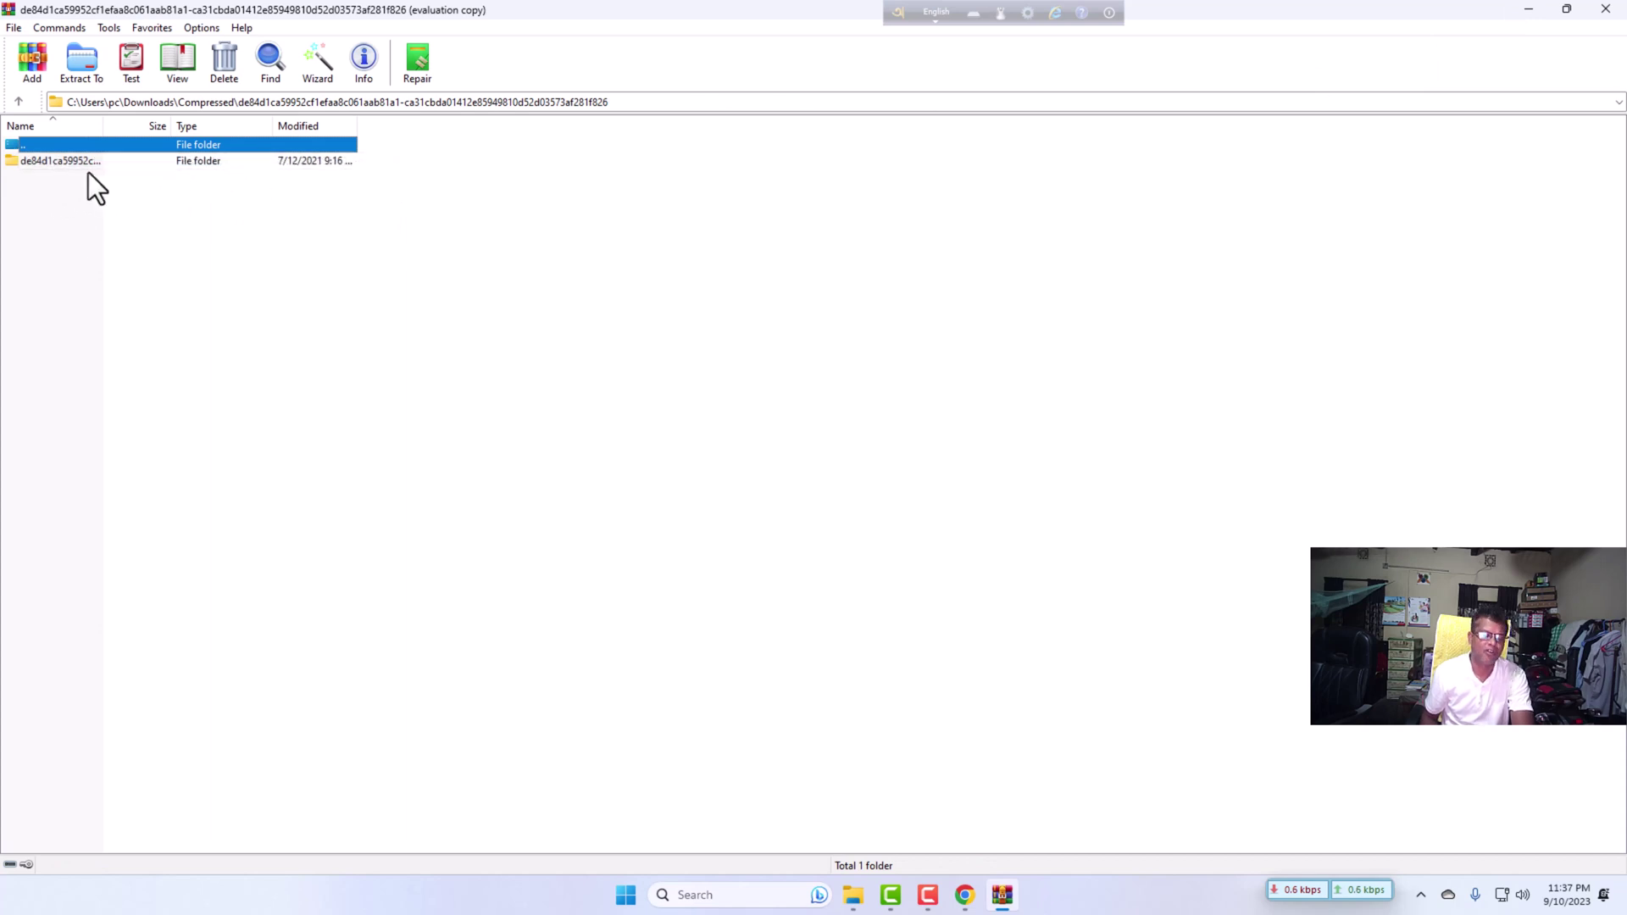
pyautogui.doubleClick(73, 161)
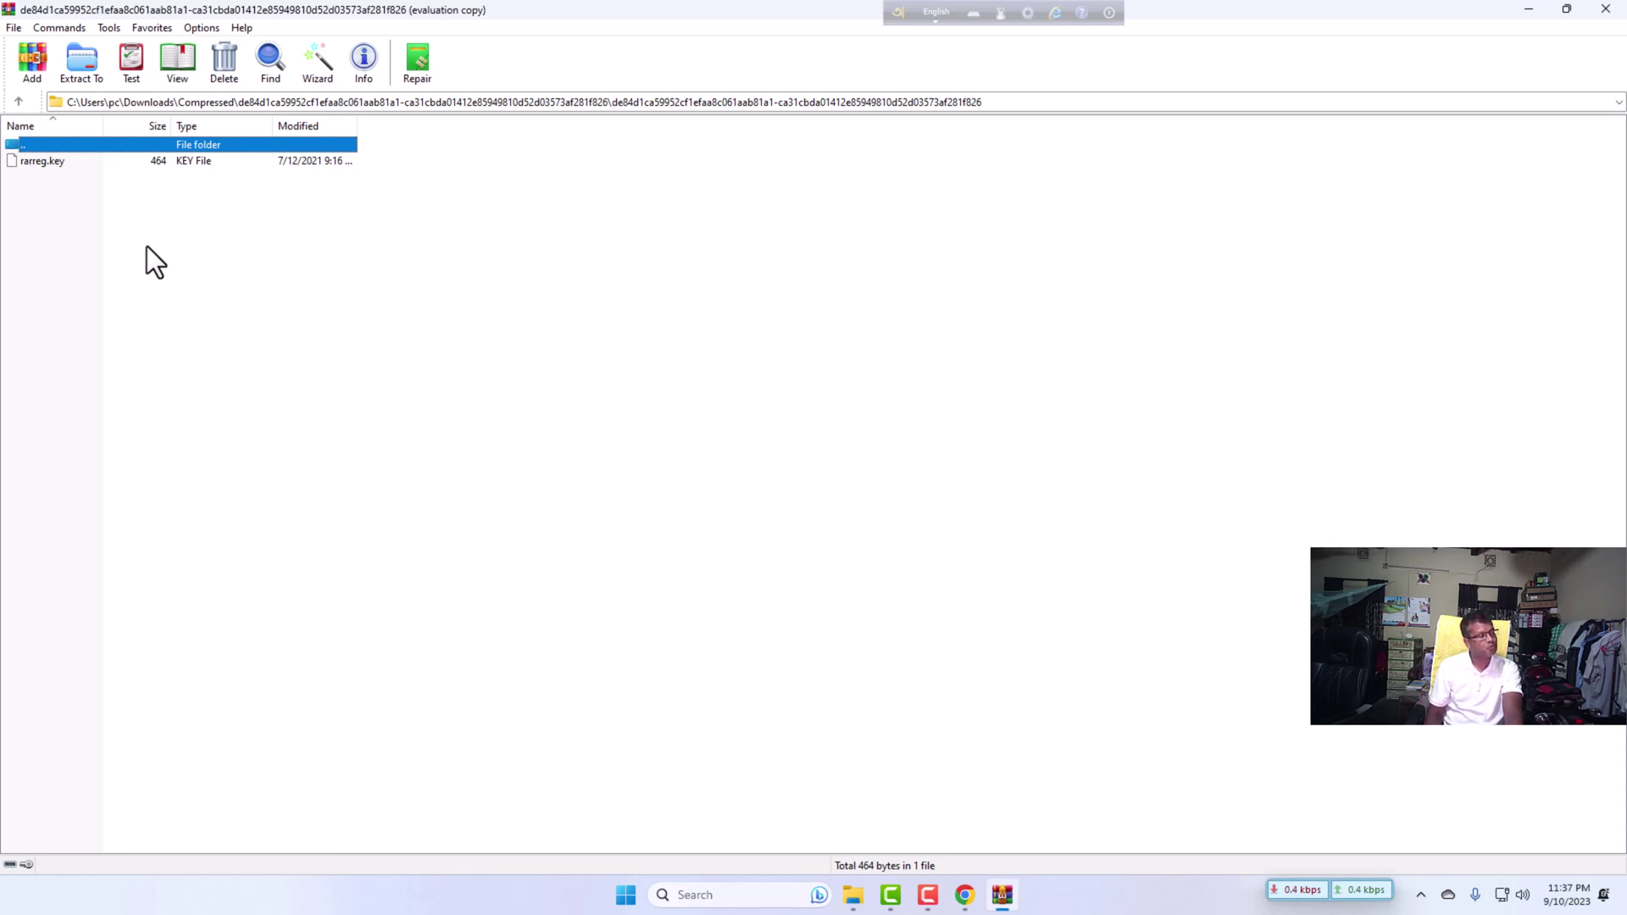
# Try extracting rarreg.key and dismiss the 'No archives found' warning.
pyautogui.click(44, 167)
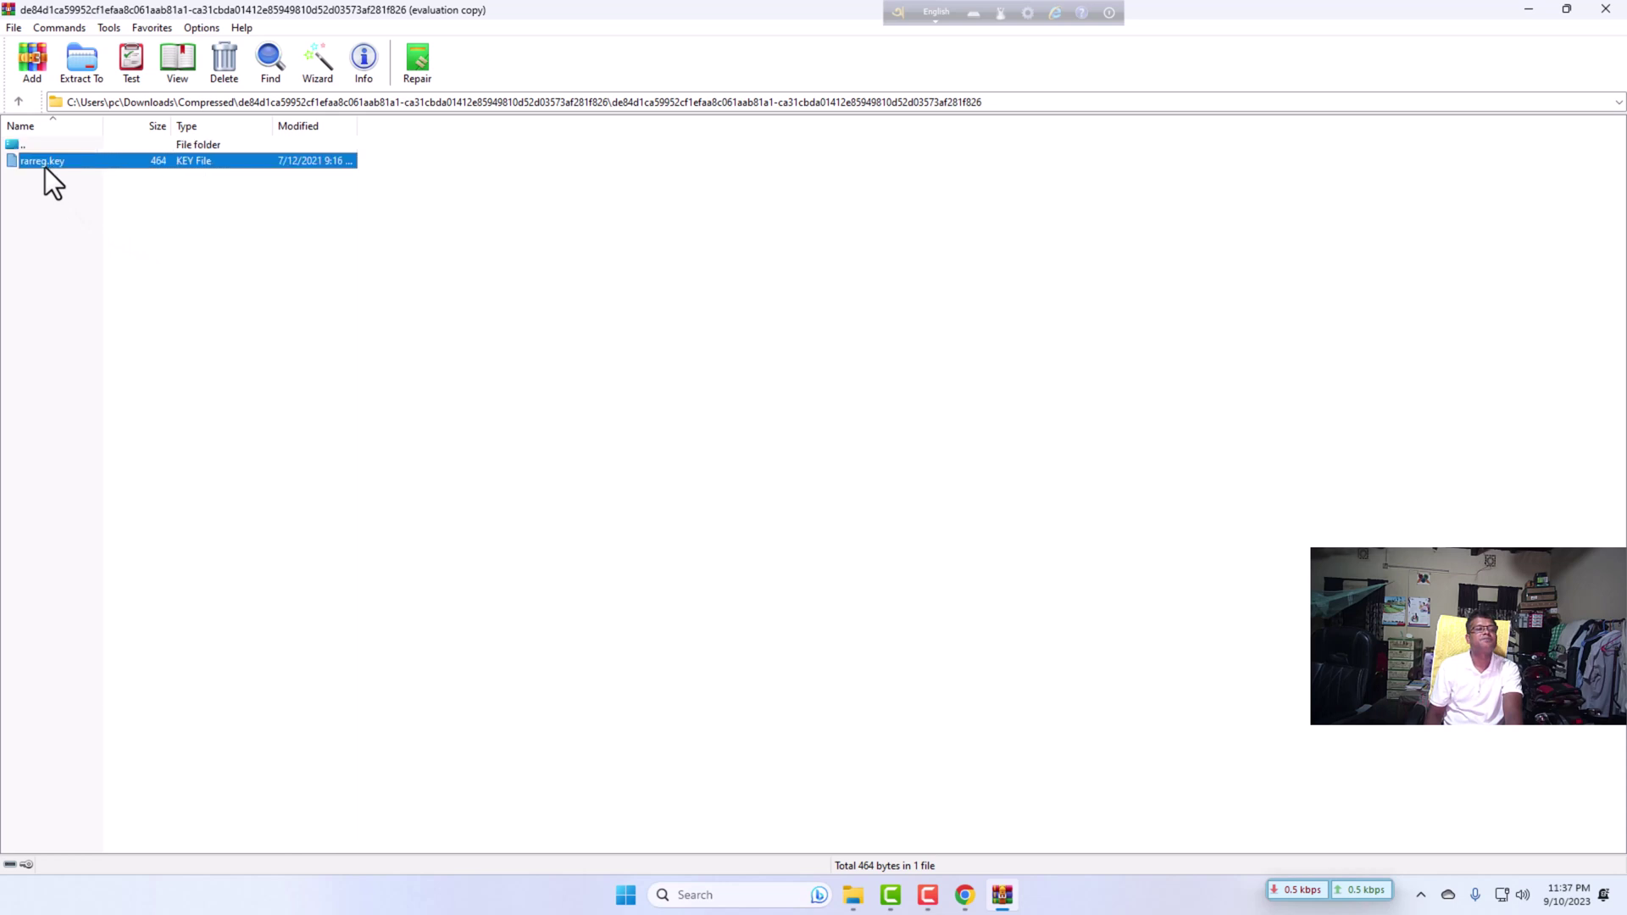
pyautogui.rightClick(47, 167)
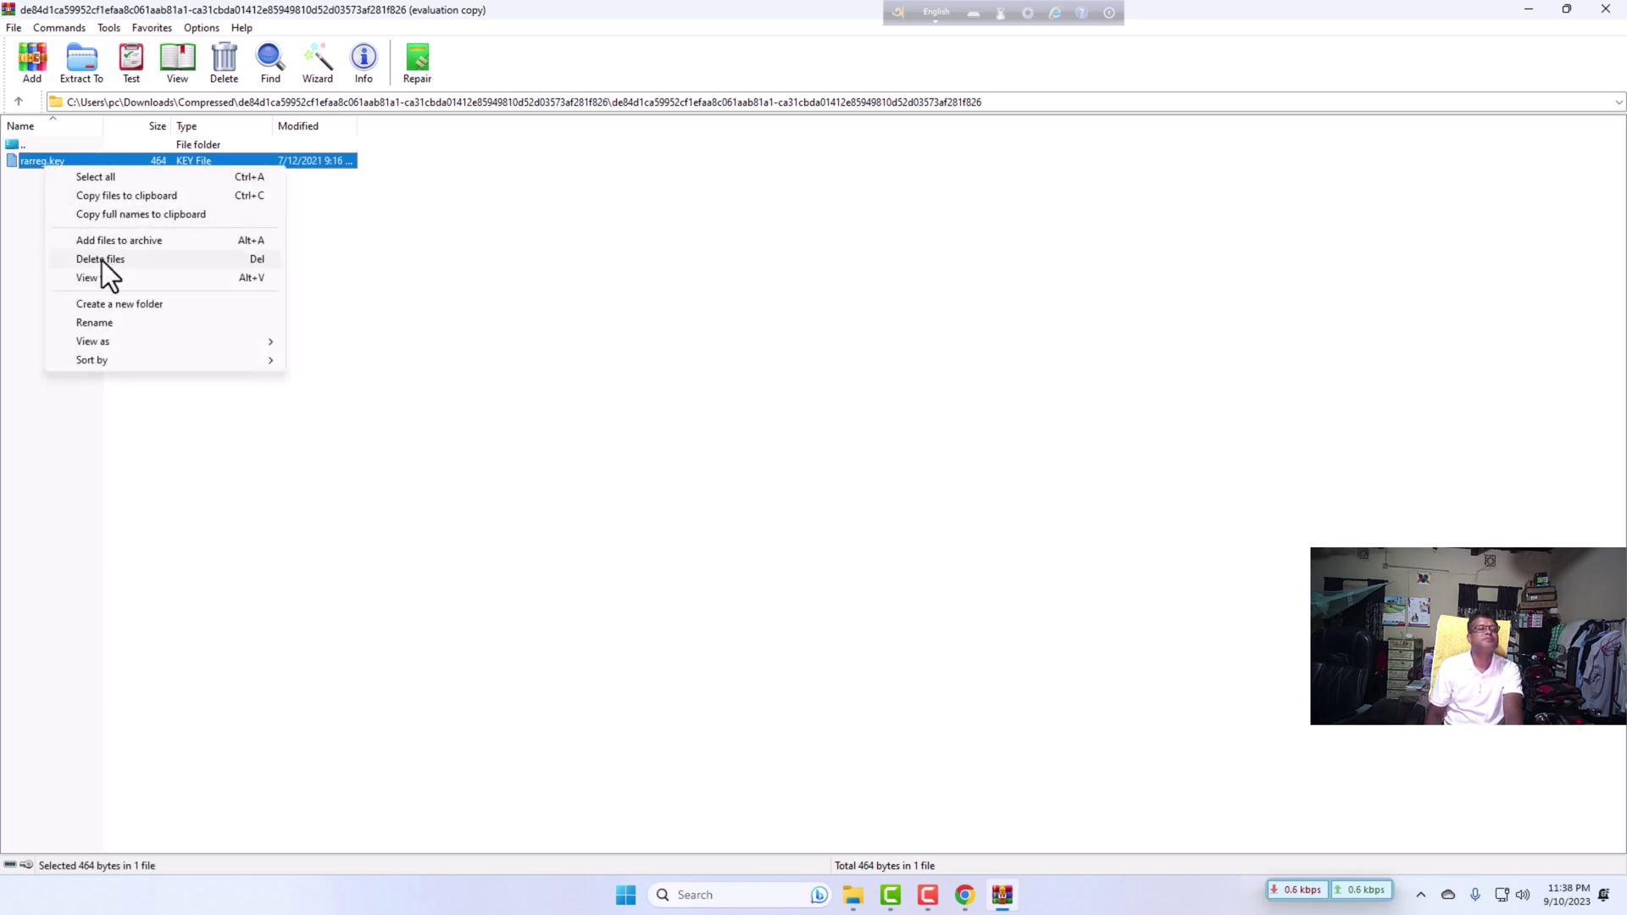
pyautogui.click(34, 159)
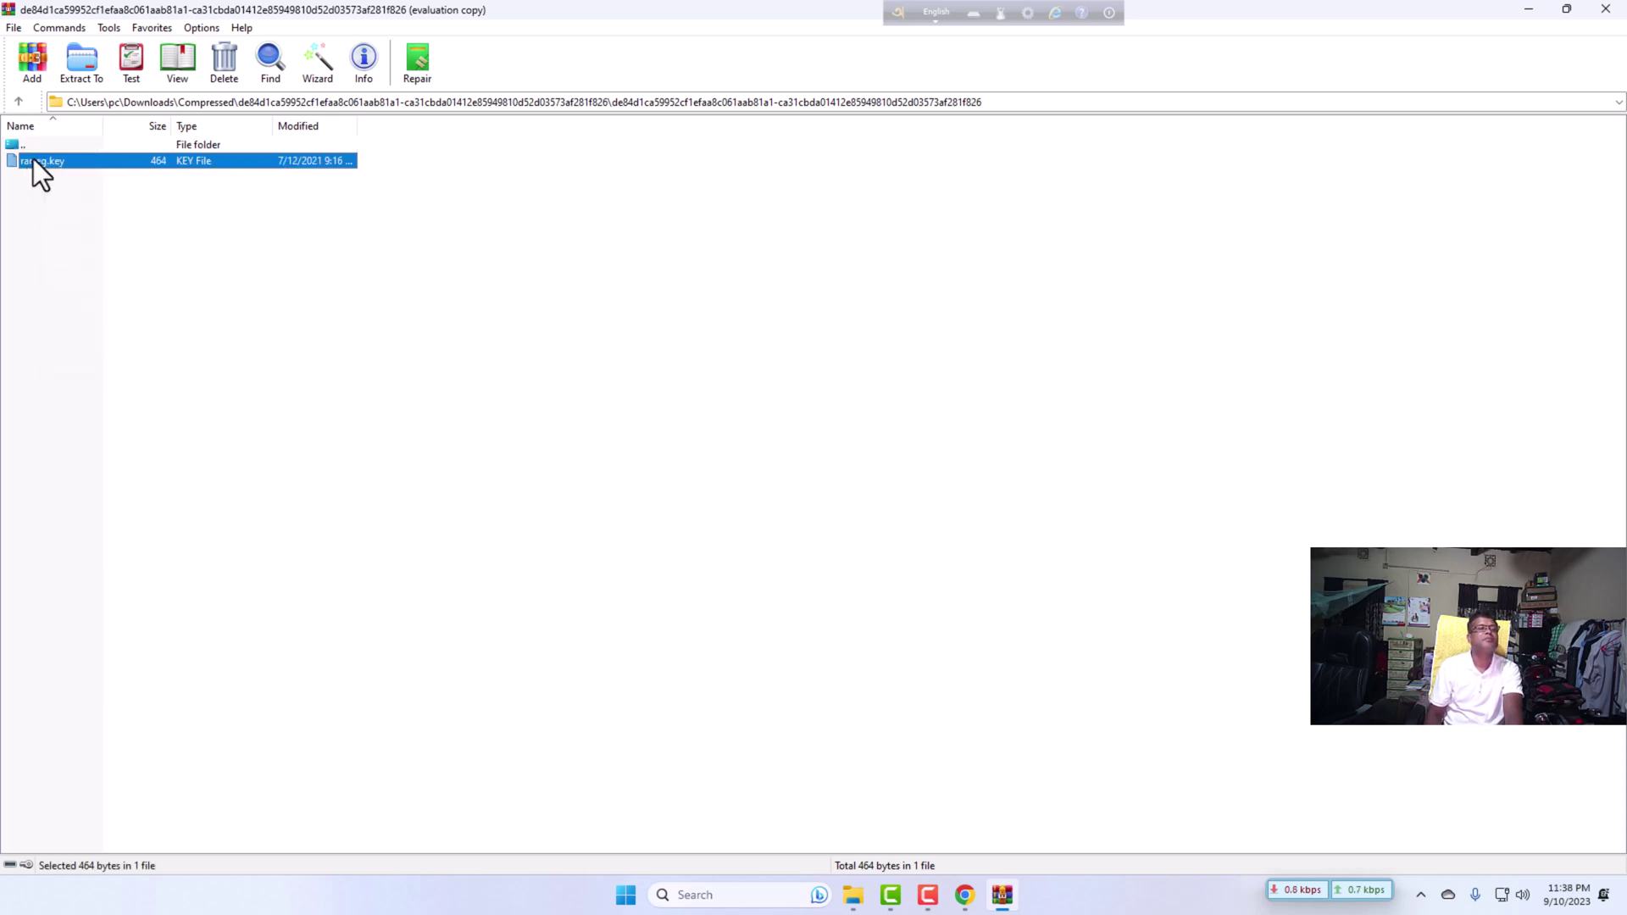
pyautogui.click(79, 70)
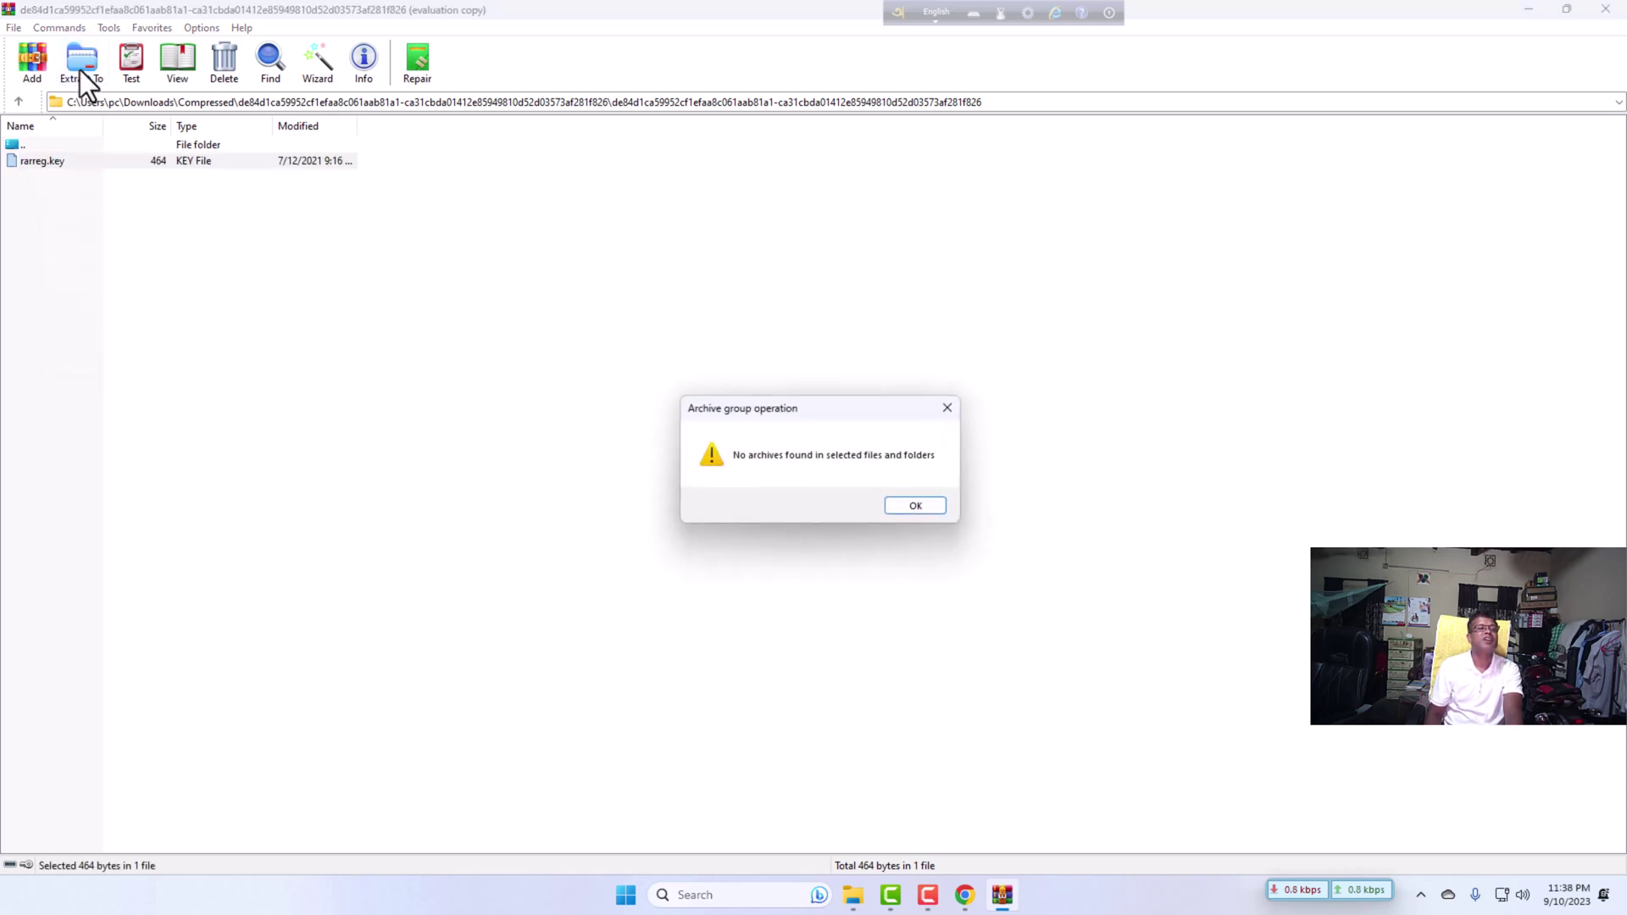
pyautogui.click(920, 507)
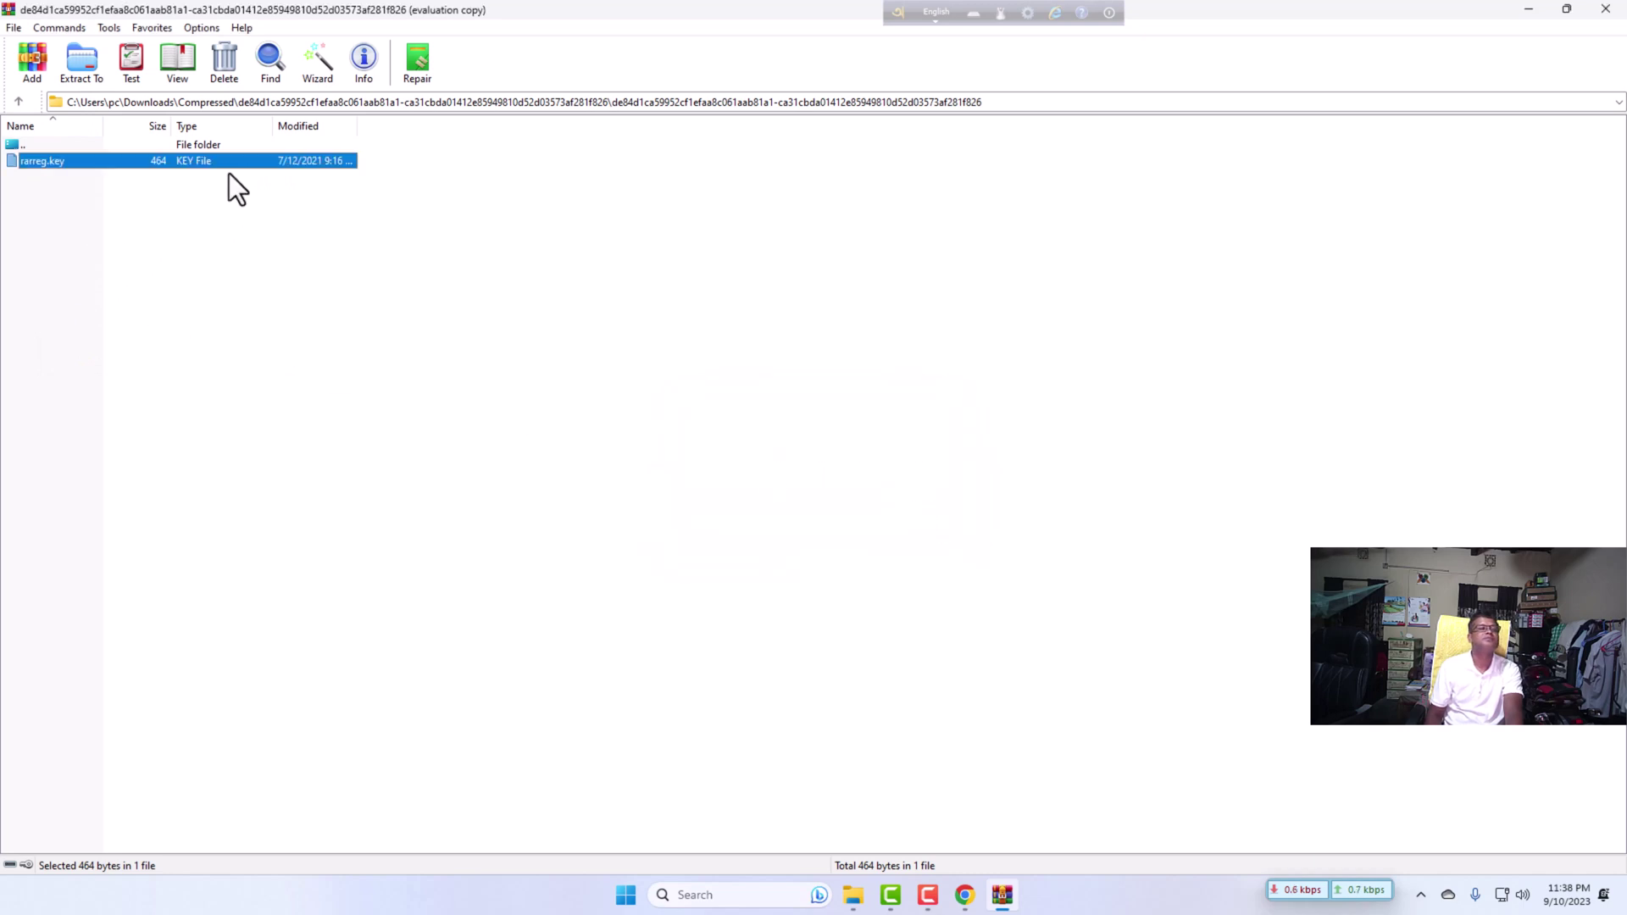
# Retry extracting rarreg.key, dismiss the same warning, and close WinRAR.
pyautogui.click(56, 161)
pyautogui.click(153, 205)
pyautogui.click(89, 164)
pyautogui.click(80, 74)
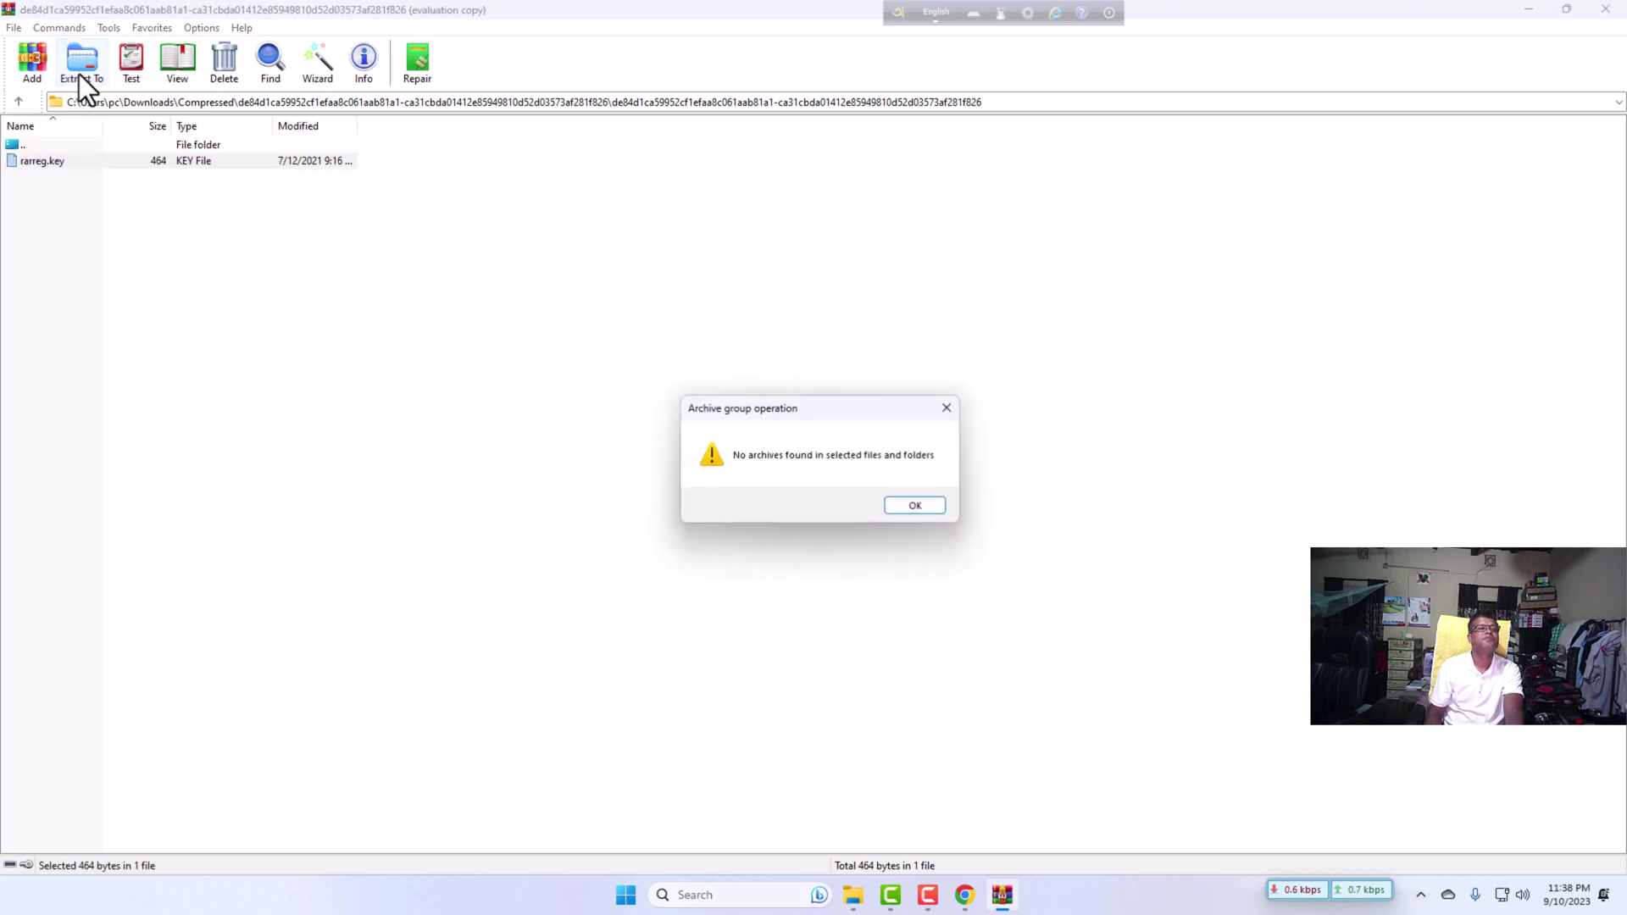
pyautogui.click(923, 499)
pyautogui.click(1606, 9)
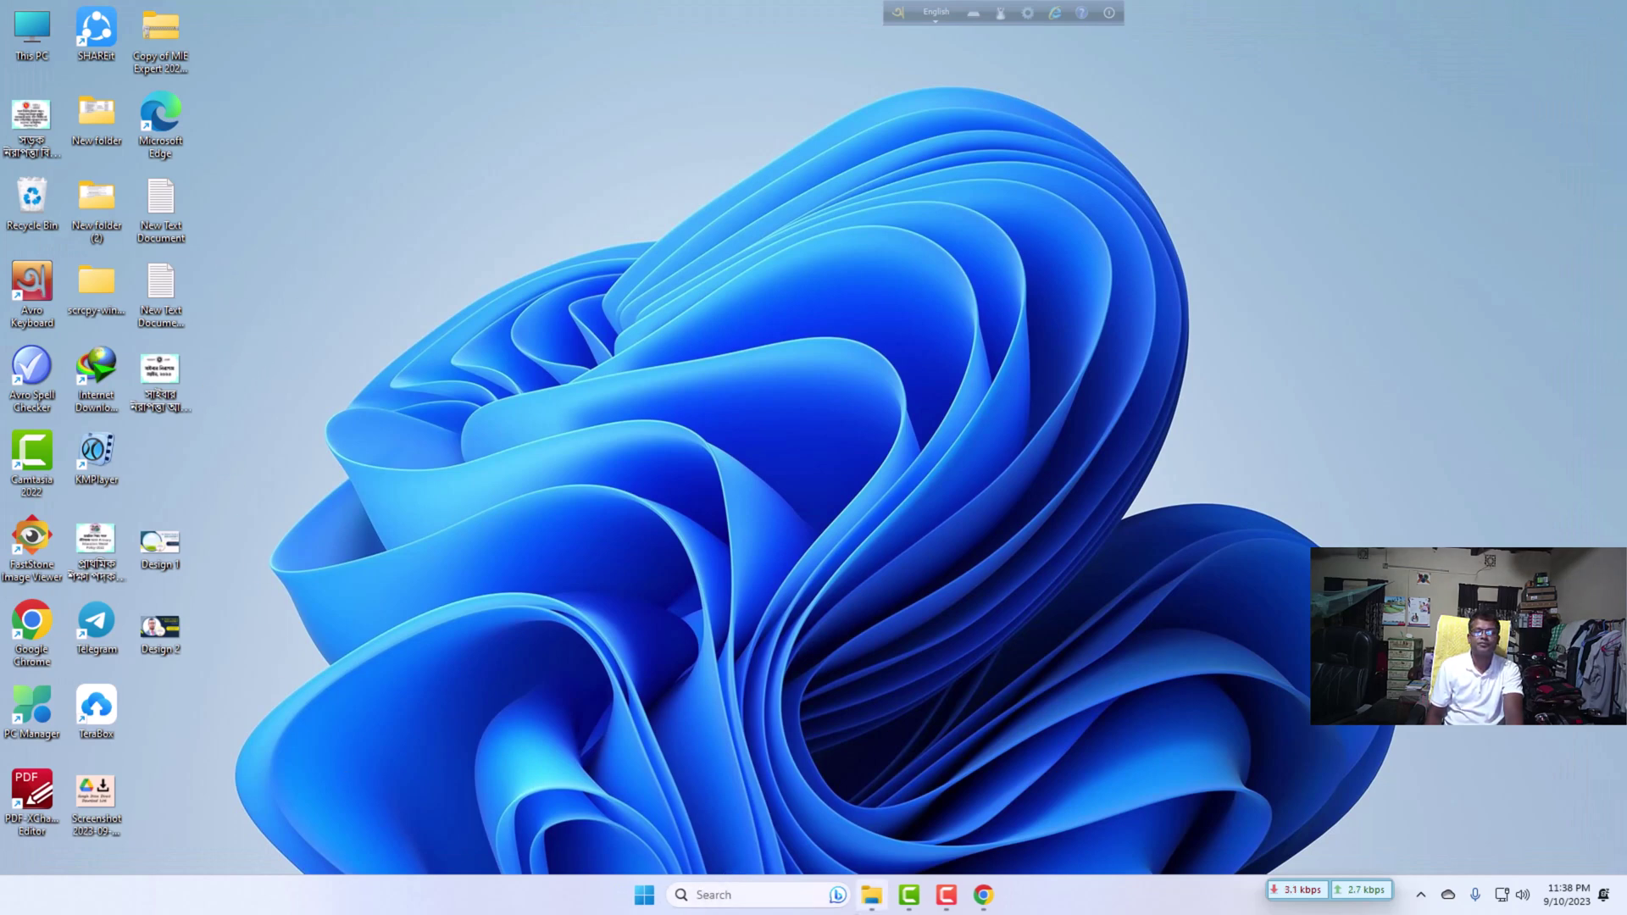
# Navigate File Explorer to Downloads > Compressed > de84d1… > de84d1….
pyautogui.click(871, 896)
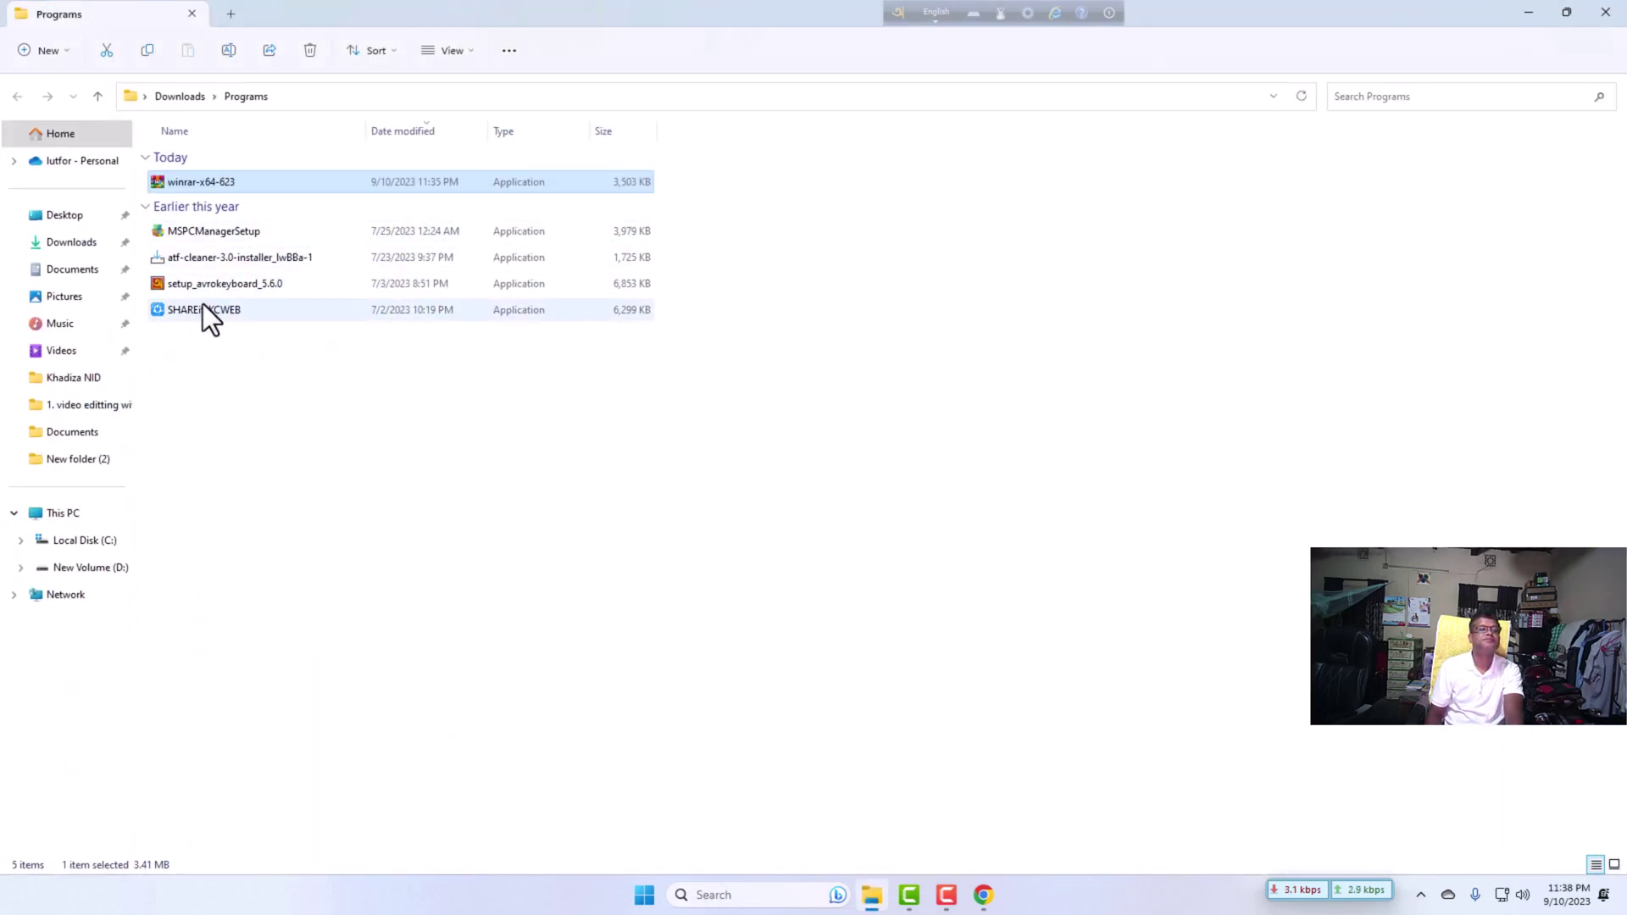
pyautogui.click(92, 246)
pyautogui.doubleClick(356, 207)
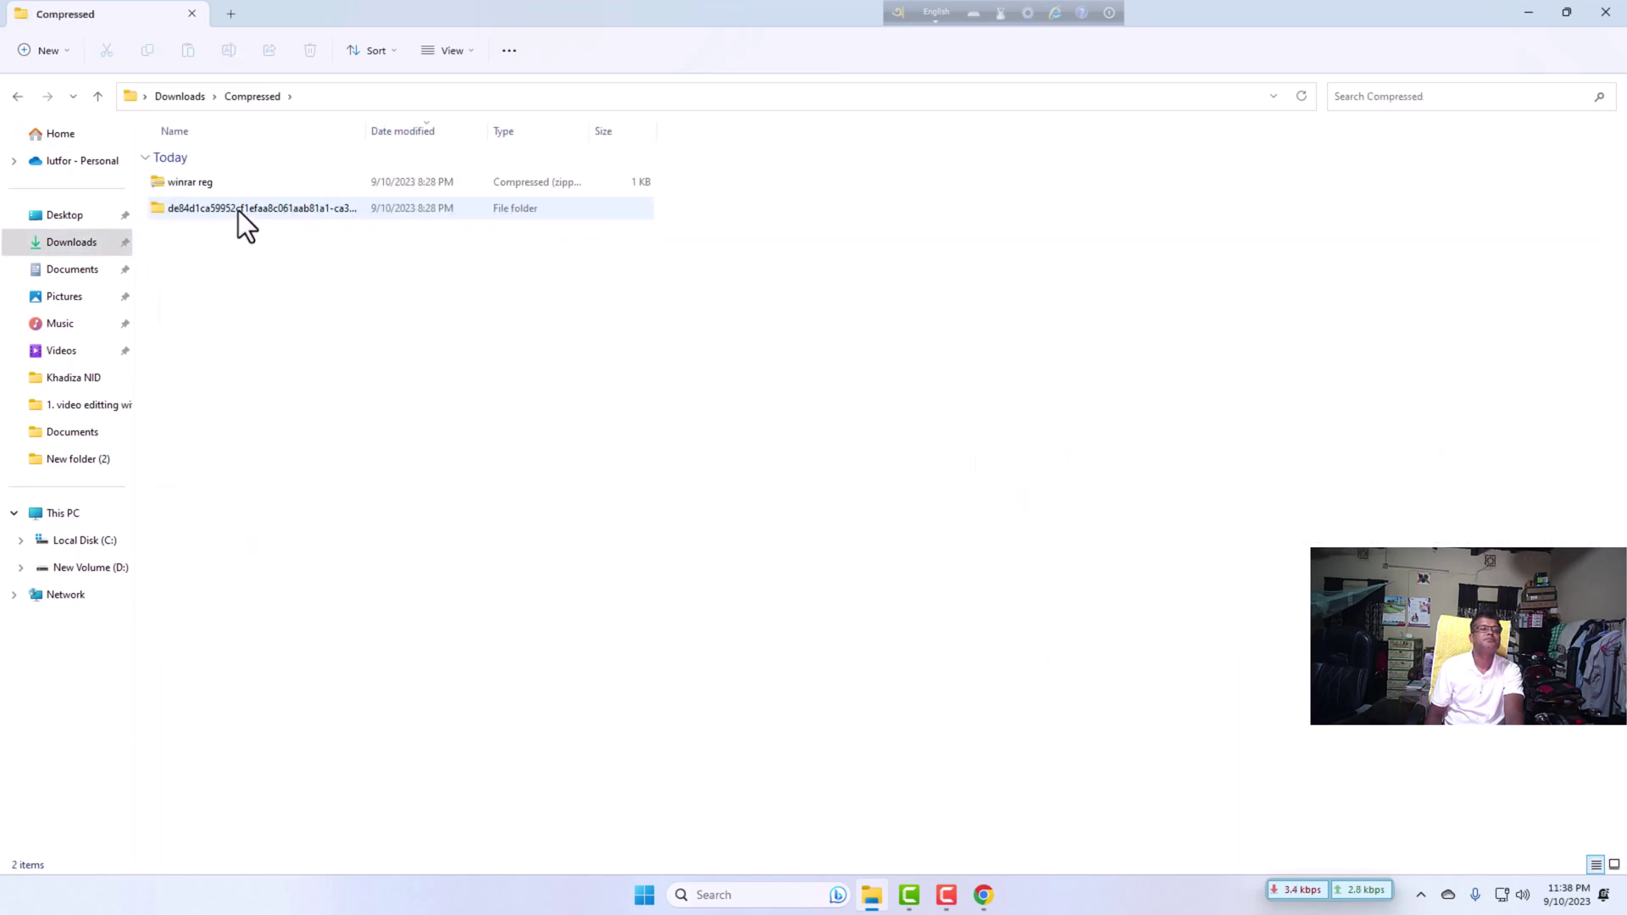
pyautogui.doubleClick(222, 202)
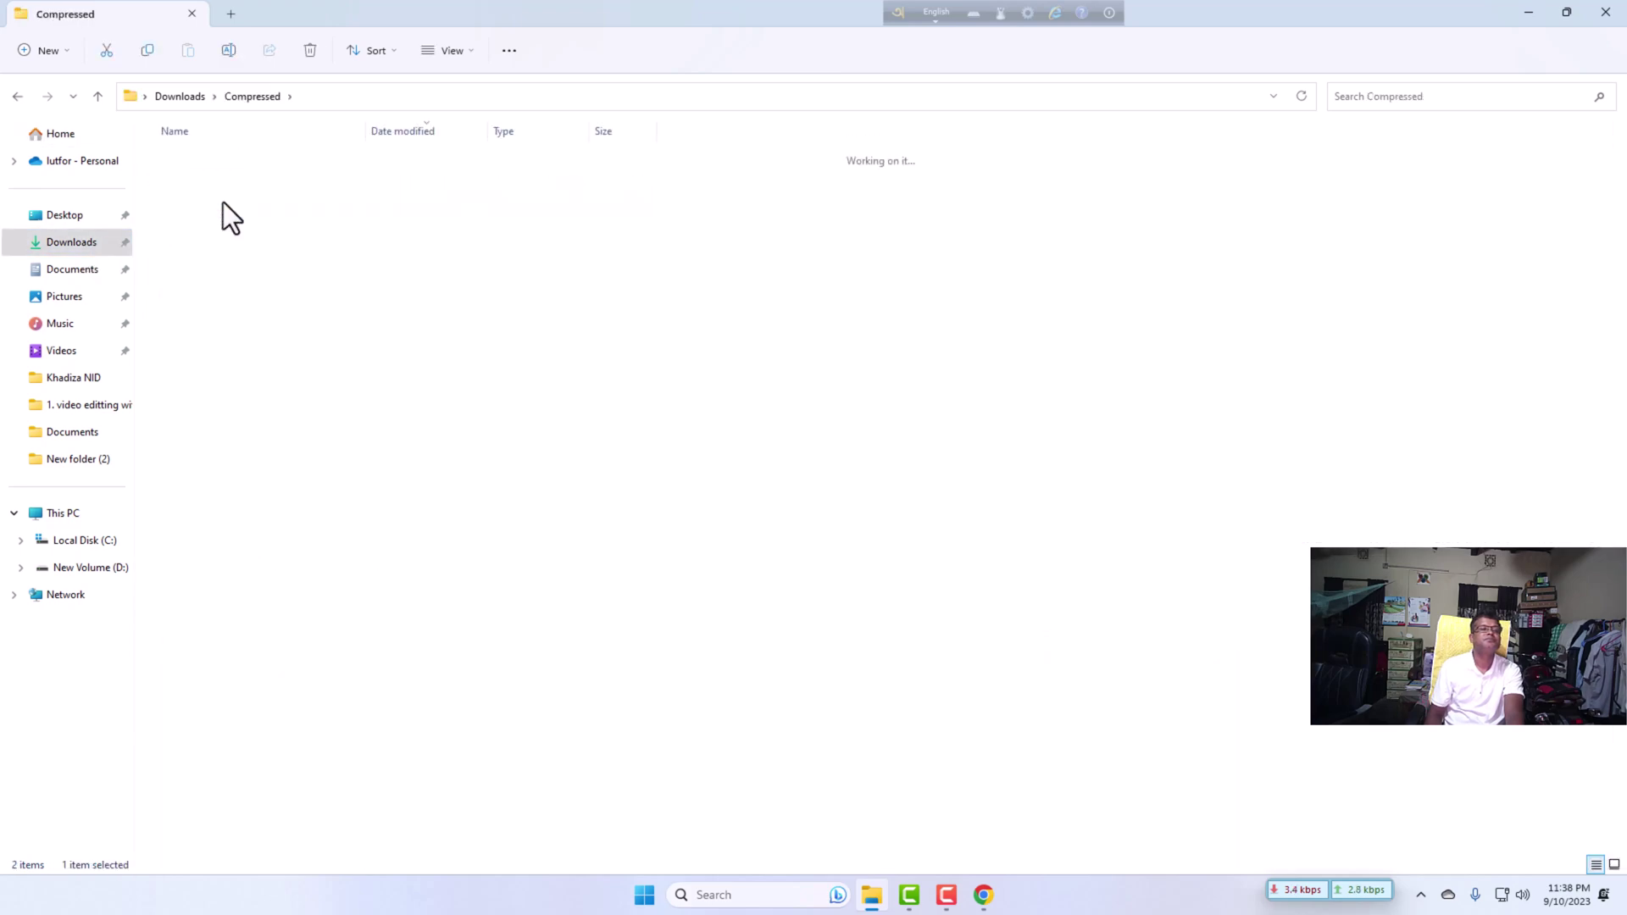
pyautogui.click(226, 185)
pyautogui.doubleClick(226, 186)
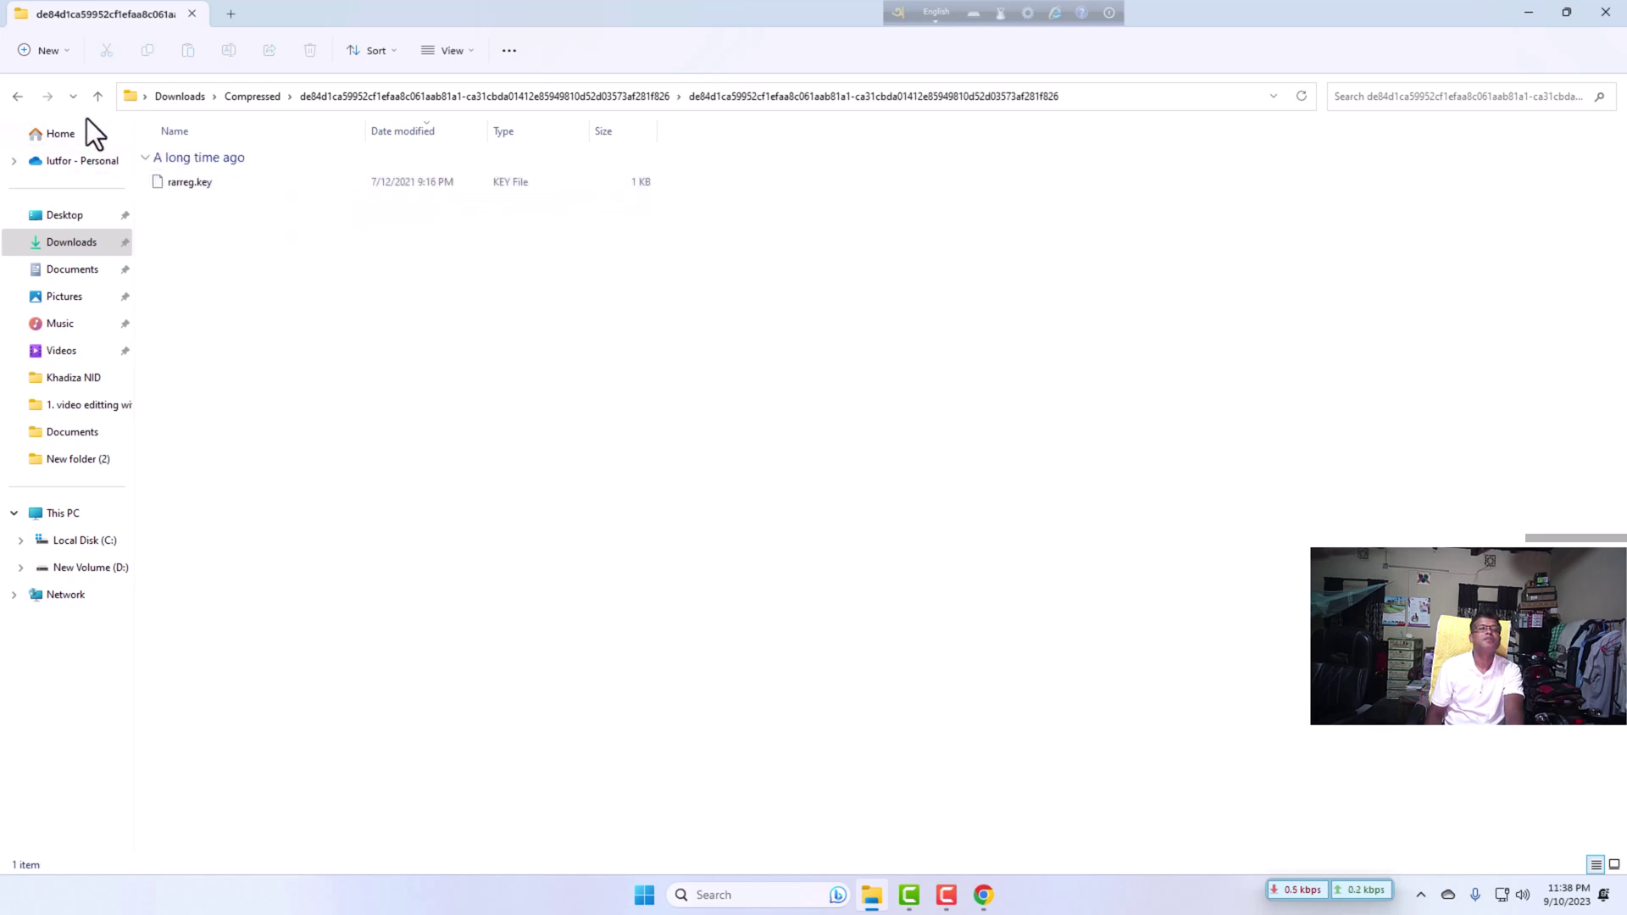
# Copy rarreg.key to the clipboard and minimize File Explorer.
pyautogui.click(210, 183)
pyautogui.rightClick(208, 183)
pyautogui.click(263, 203)
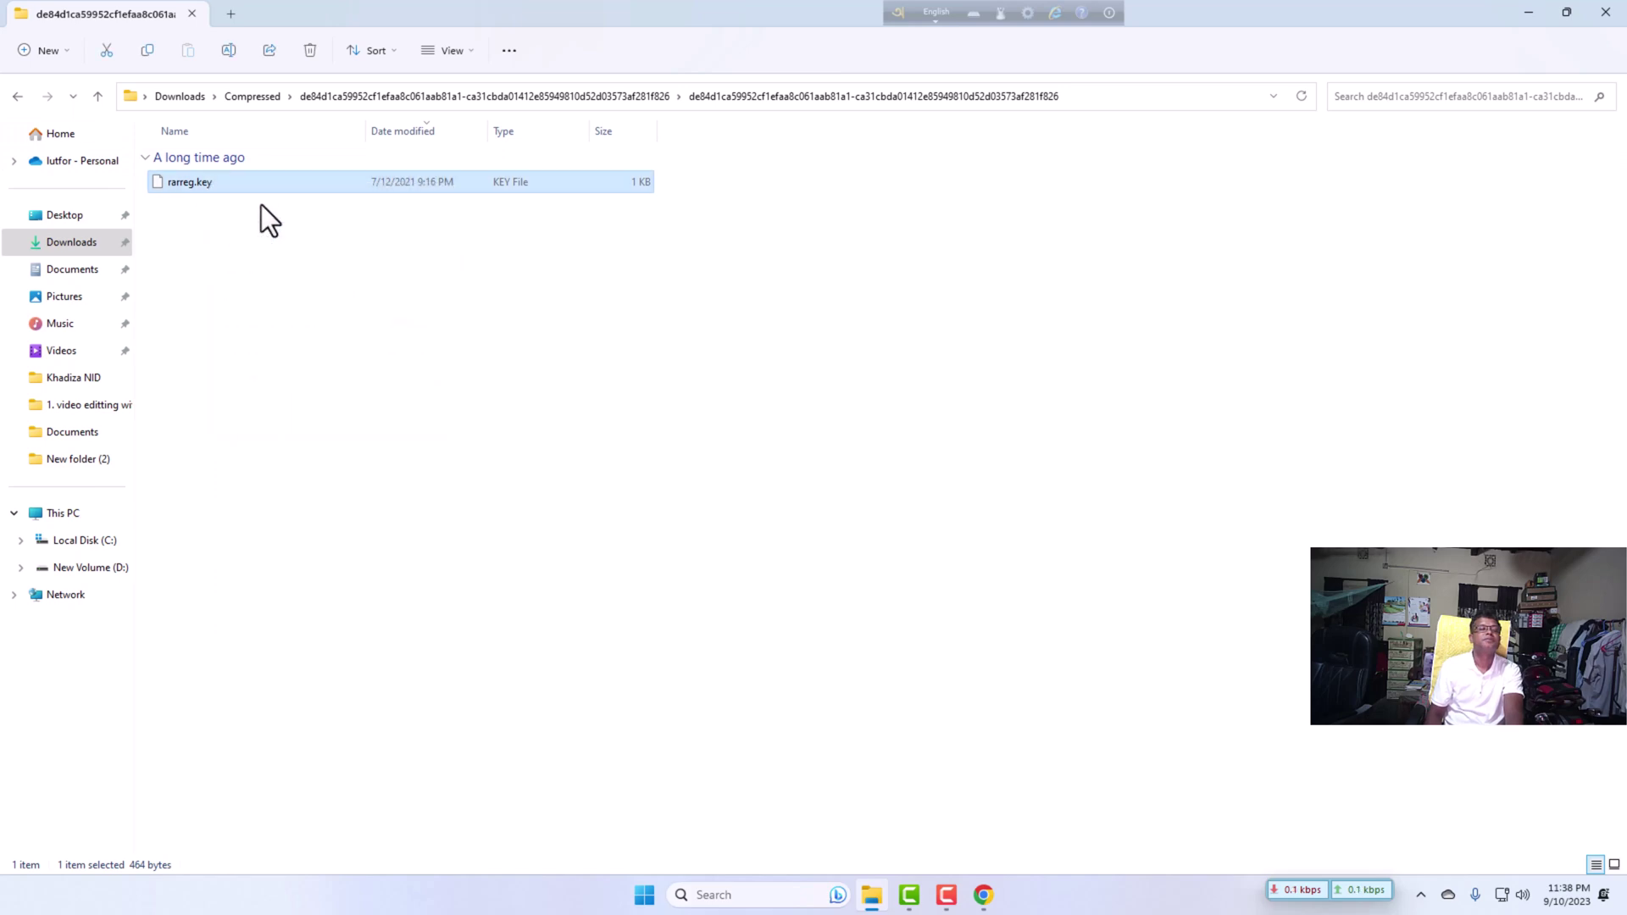
pyautogui.click(1527, 10)
# Refresh the desktop, then reach C:\Program Files\WinRAR via Open file location on WinRAR and its shortcut.
pyautogui.rightClick(551, 210)
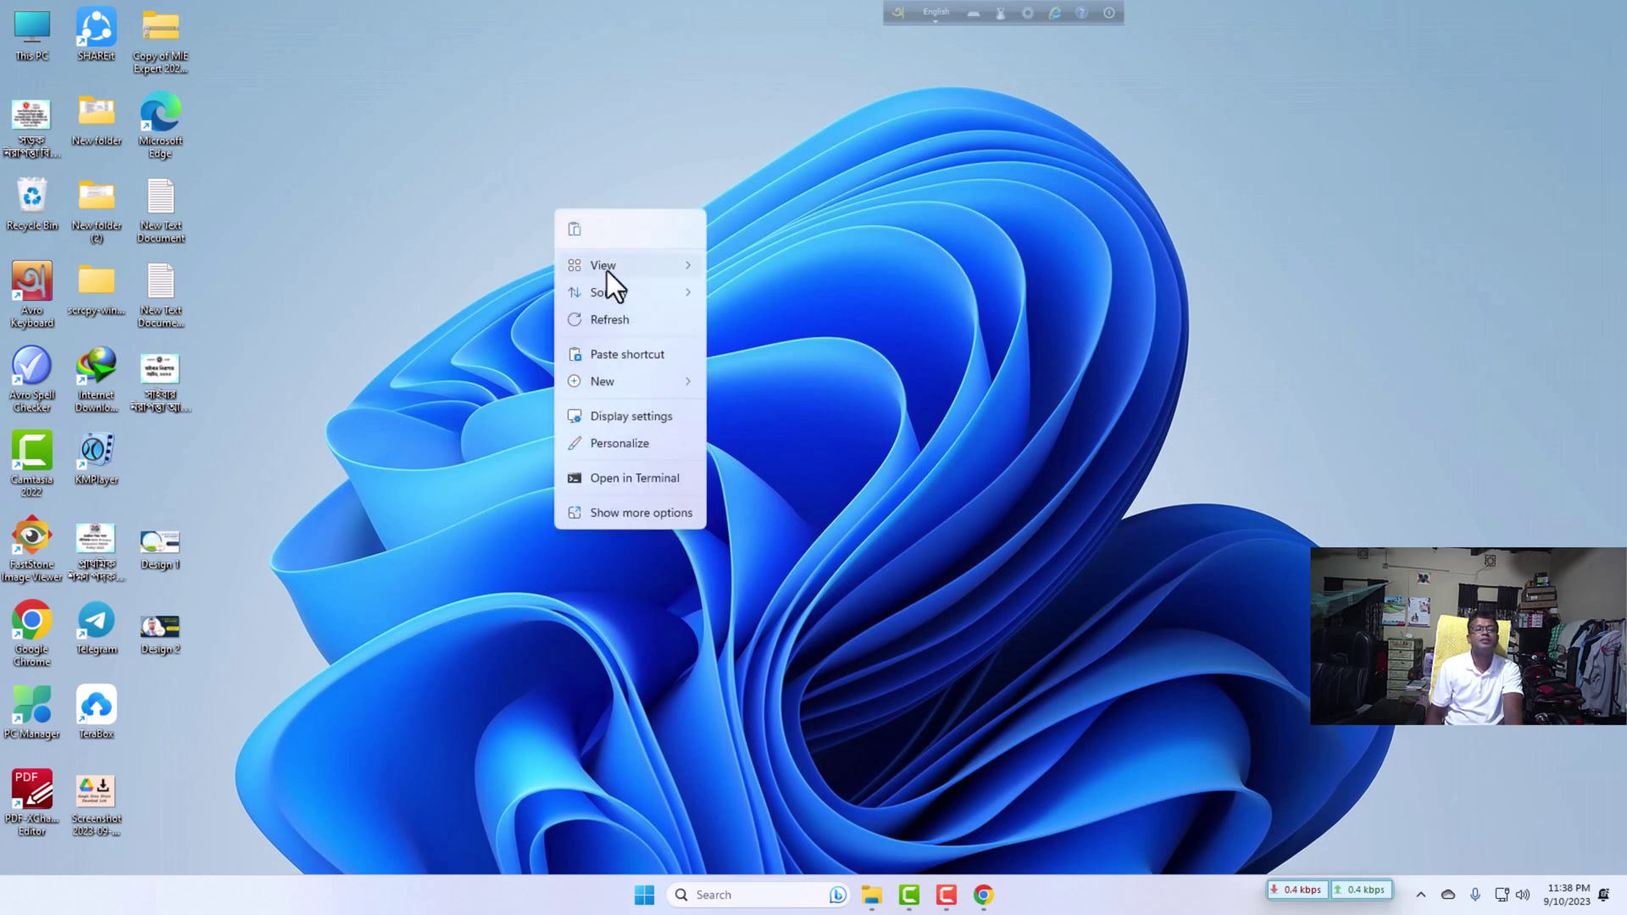
pyautogui.click(616, 319)
pyautogui.click(744, 894)
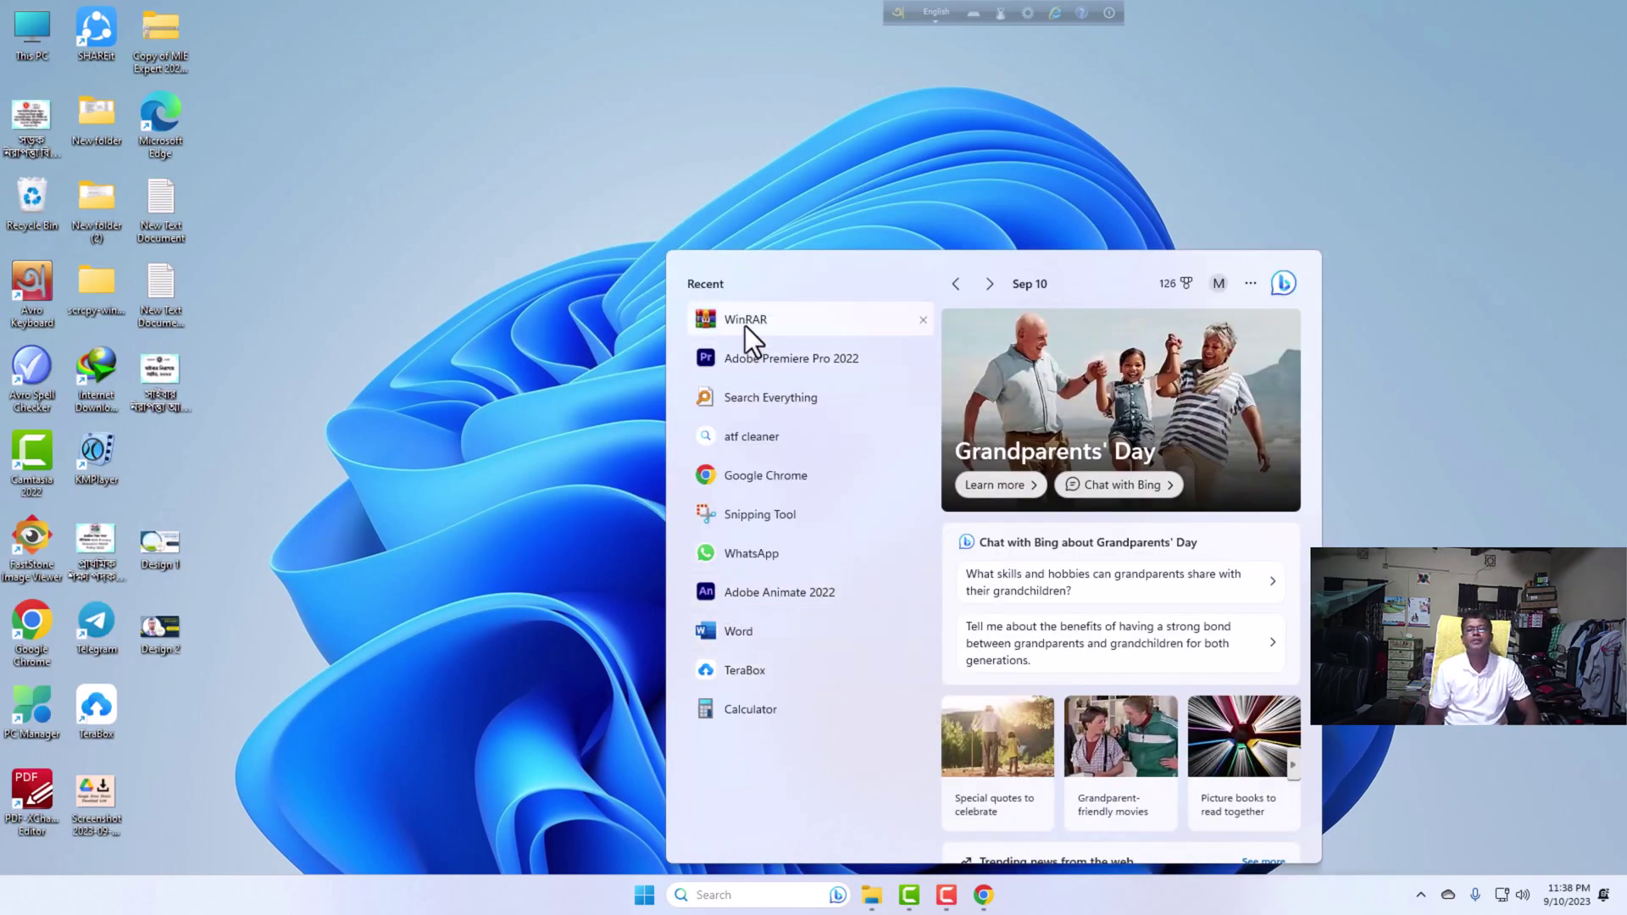
pyautogui.rightClick(745, 324)
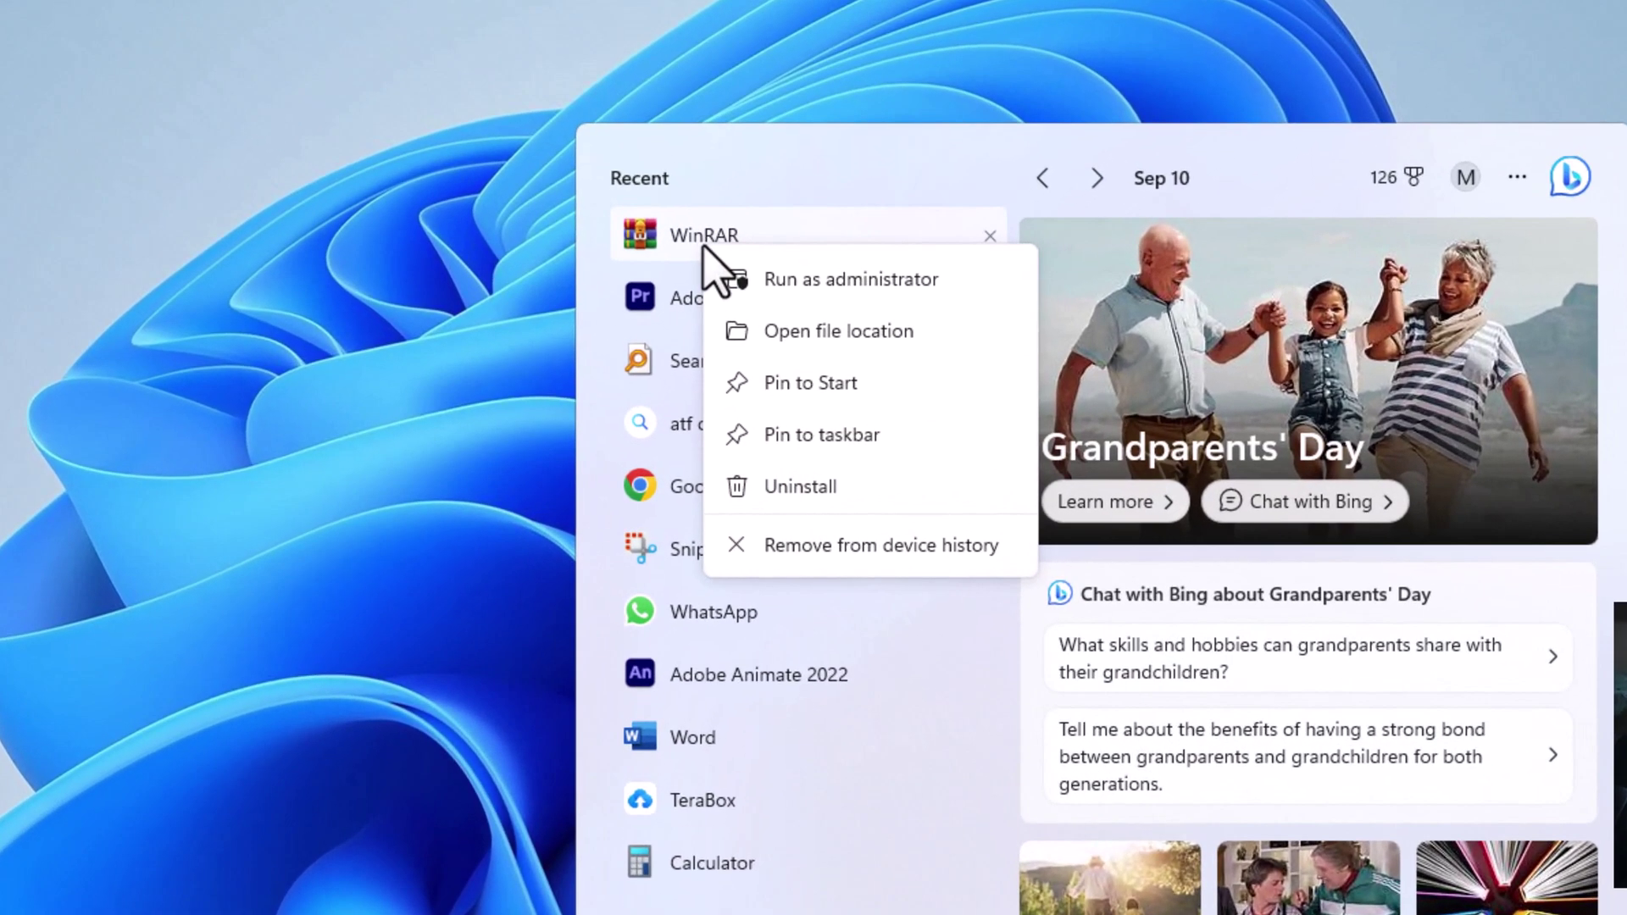
pyautogui.click(811, 335)
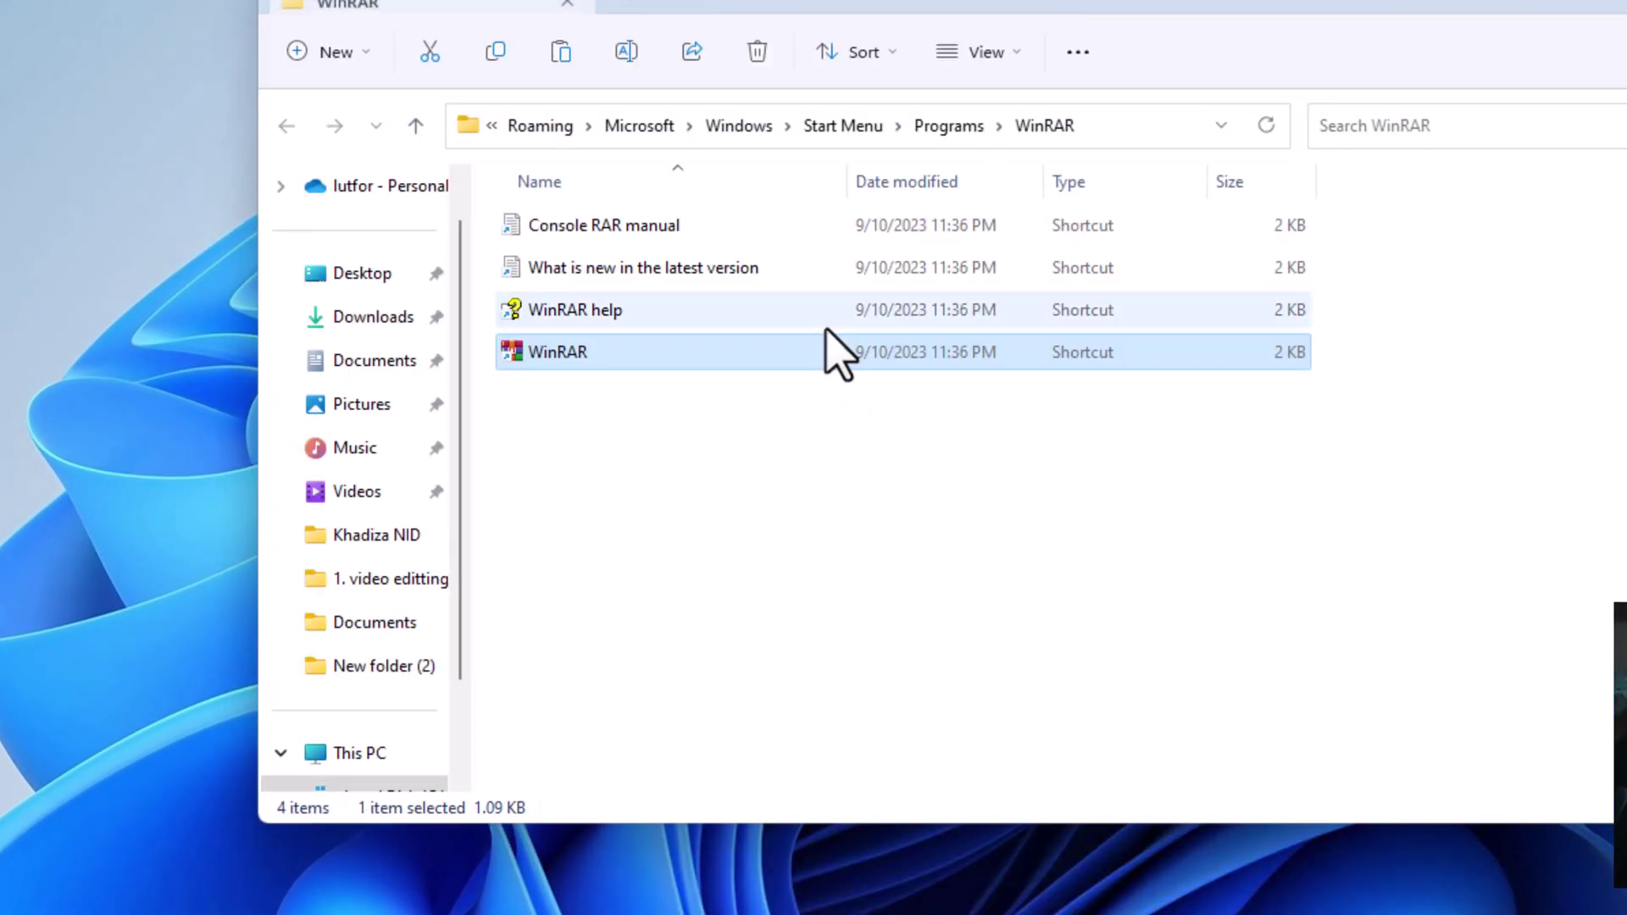
pyautogui.rightClick(688, 356)
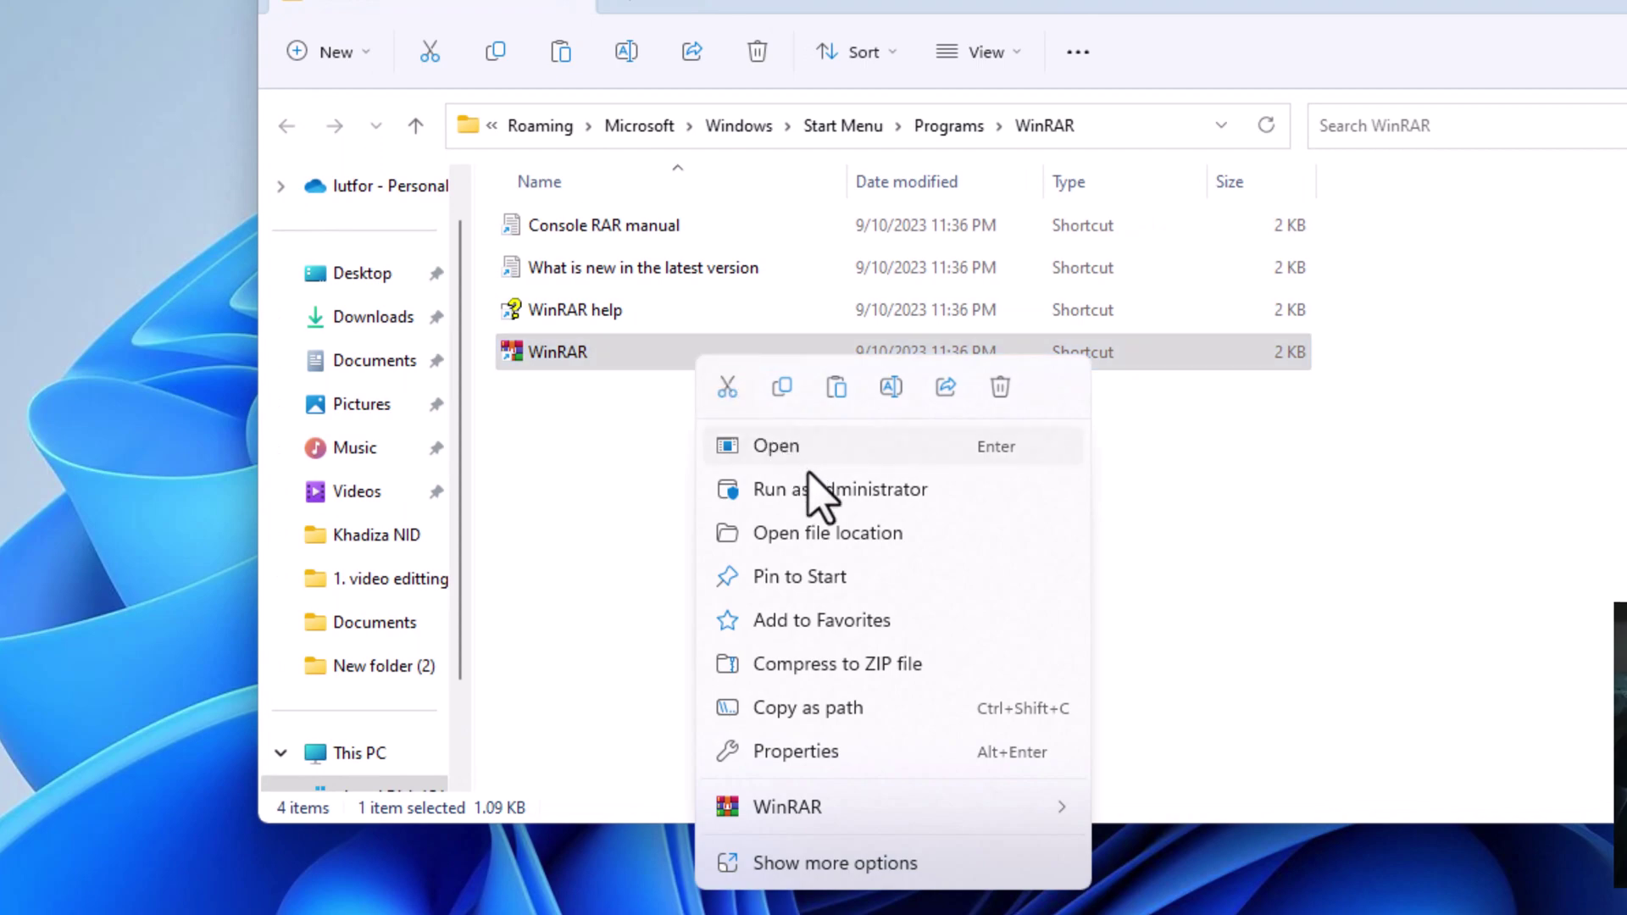
pyautogui.click(822, 534)
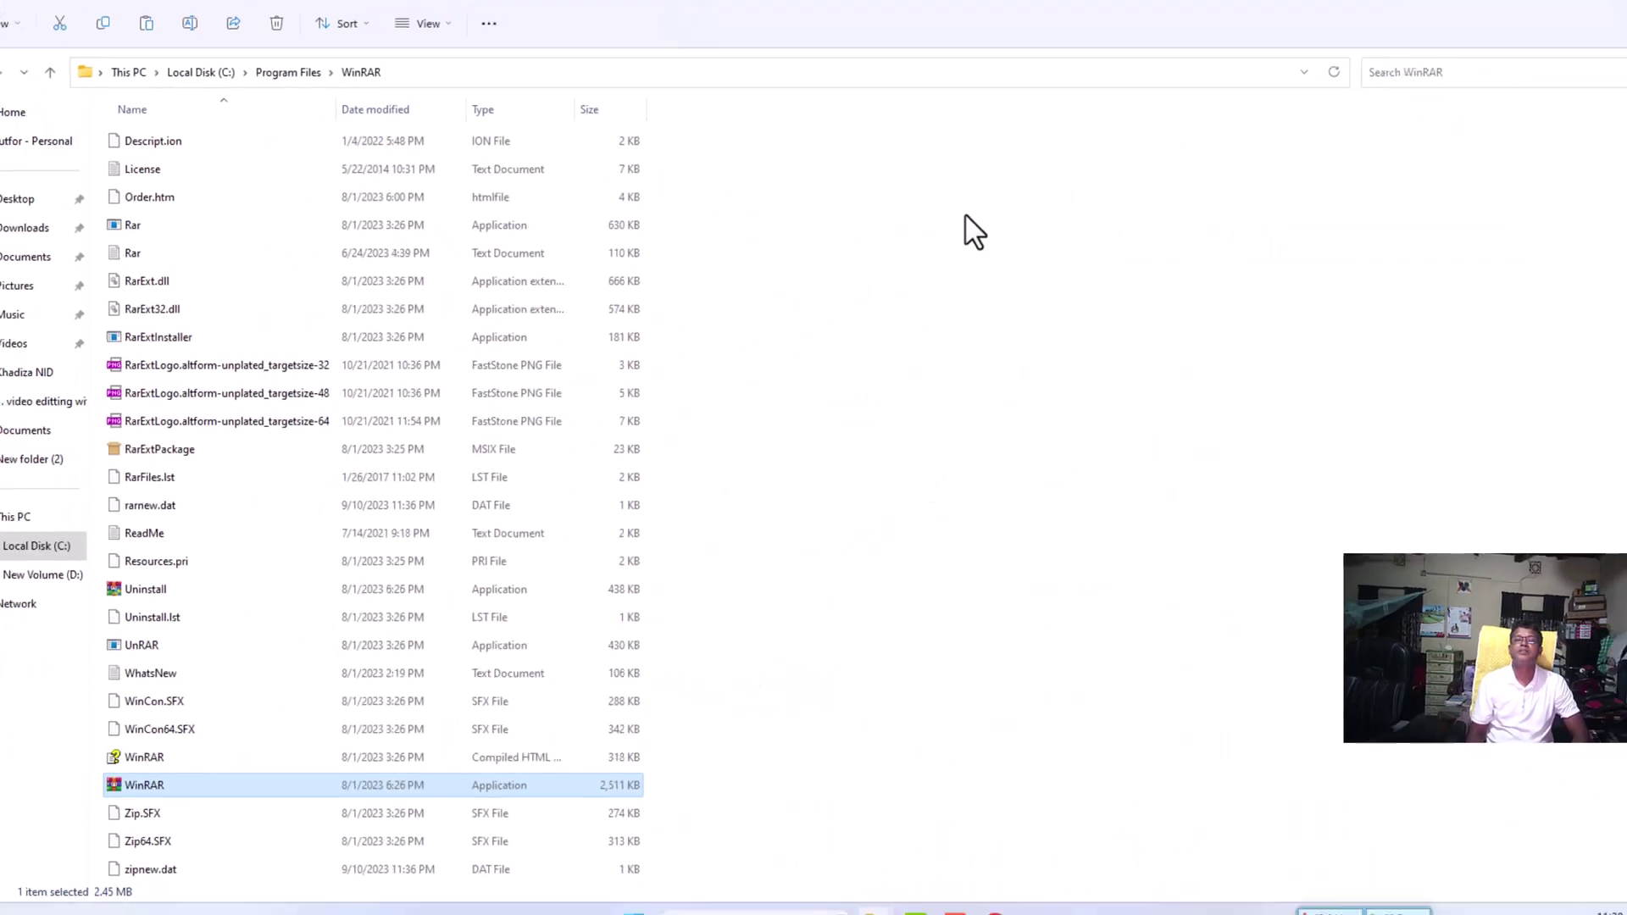
# Paste rarreg.key into C:\Program Files\WinRAR, granting administrator permission for the copy.
pyautogui.rightClick(924, 254)
pyautogui.moveTo(968, 394)
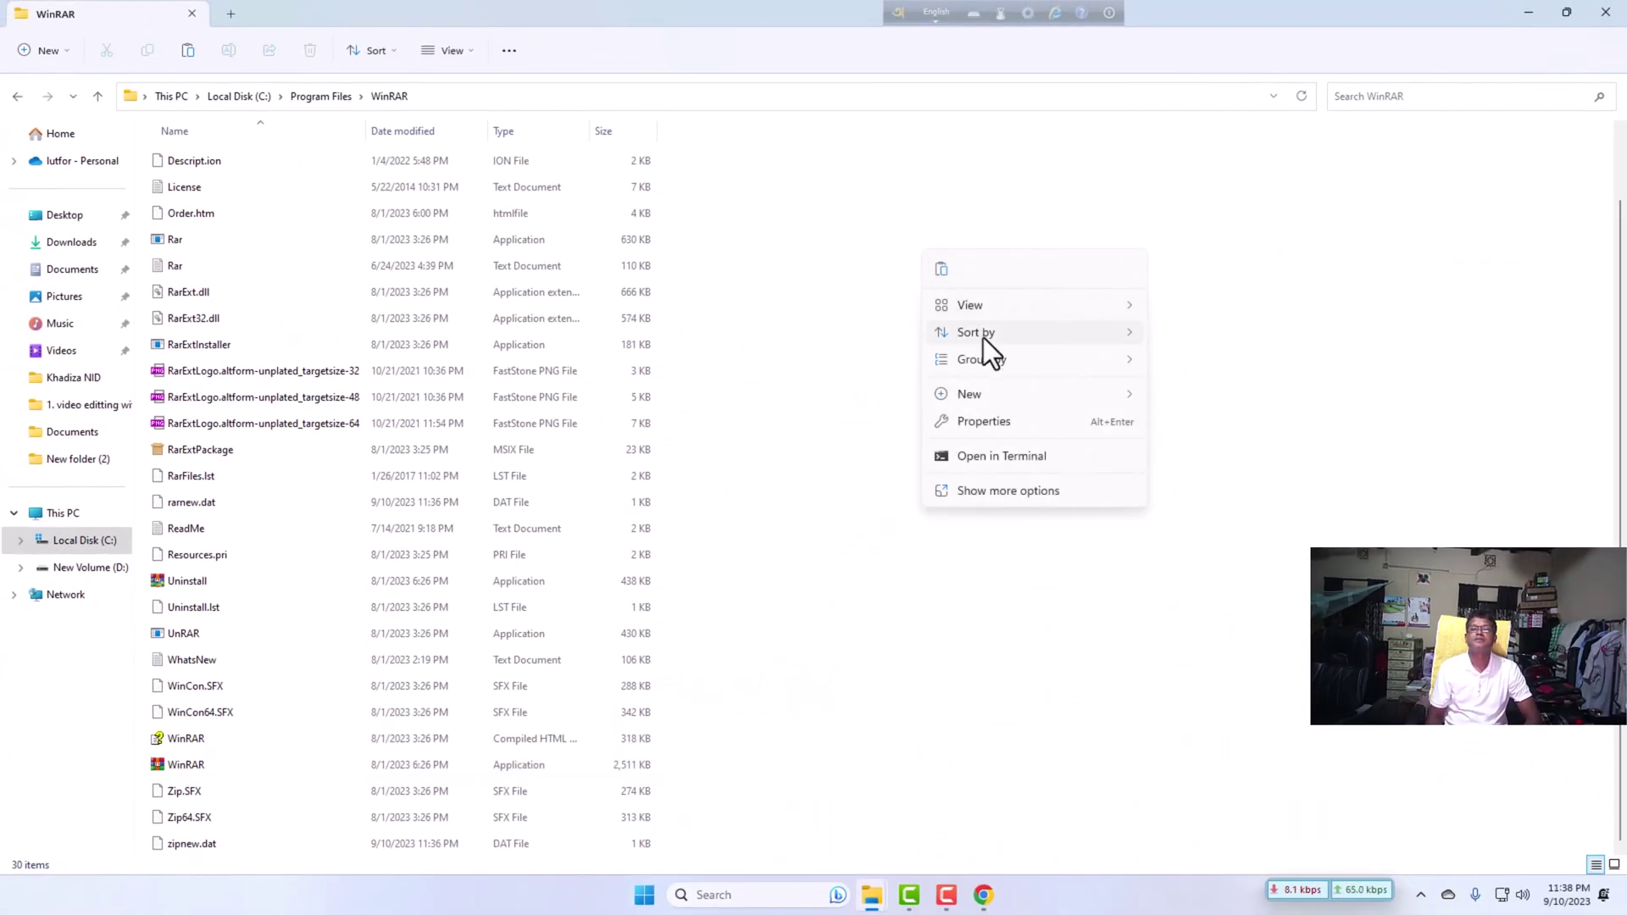
pyautogui.click(942, 271)
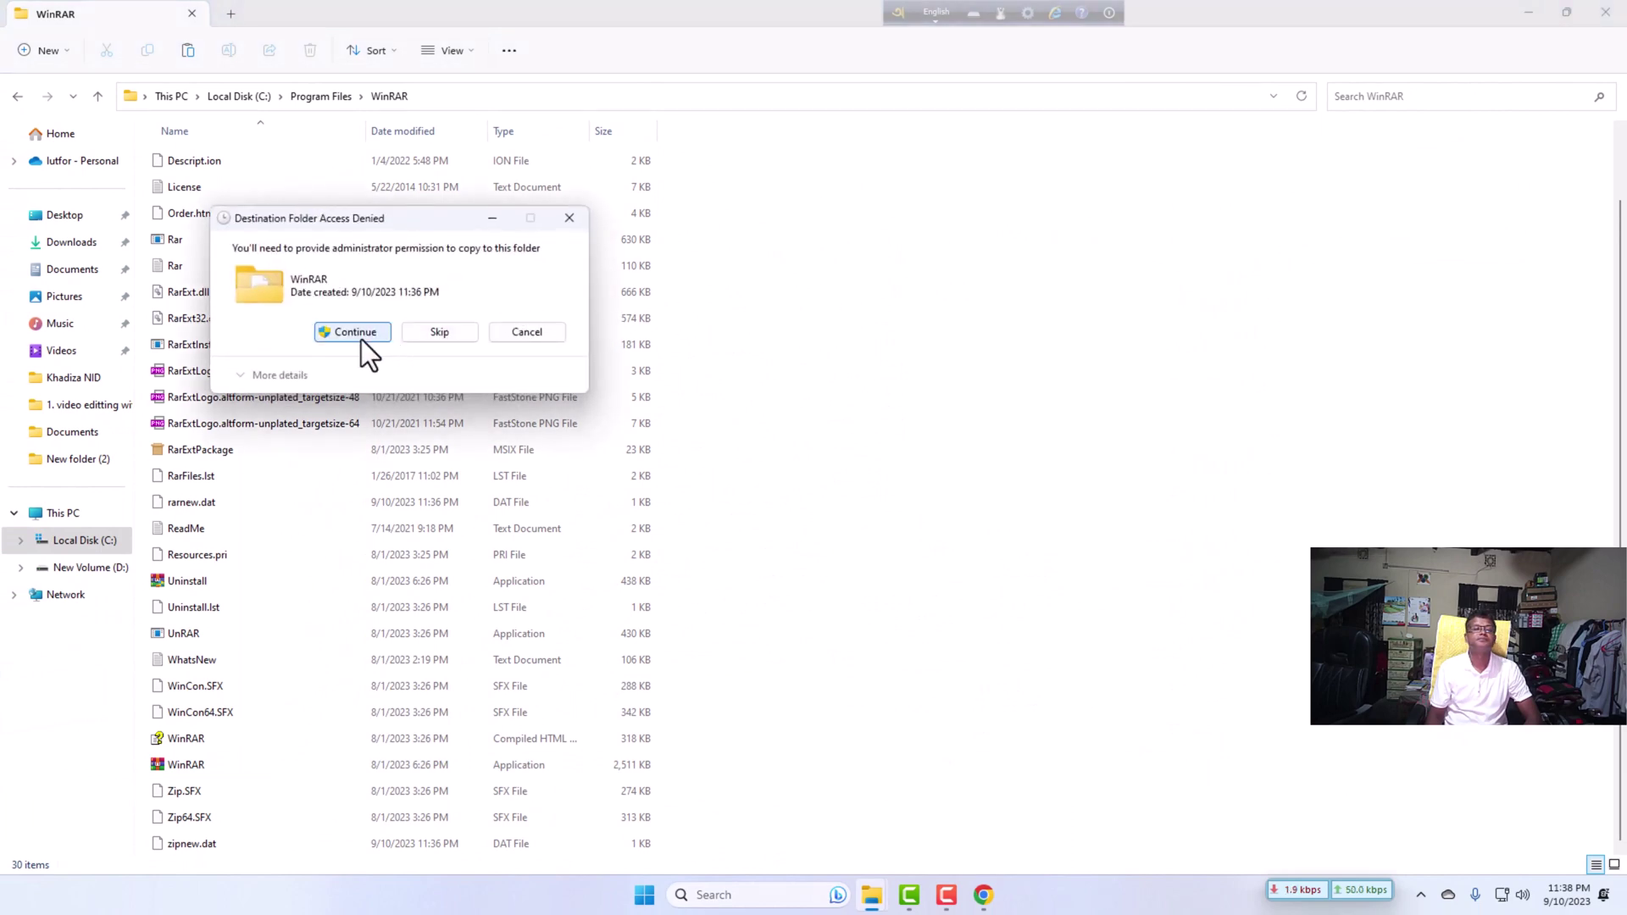
pyautogui.click(362, 334)
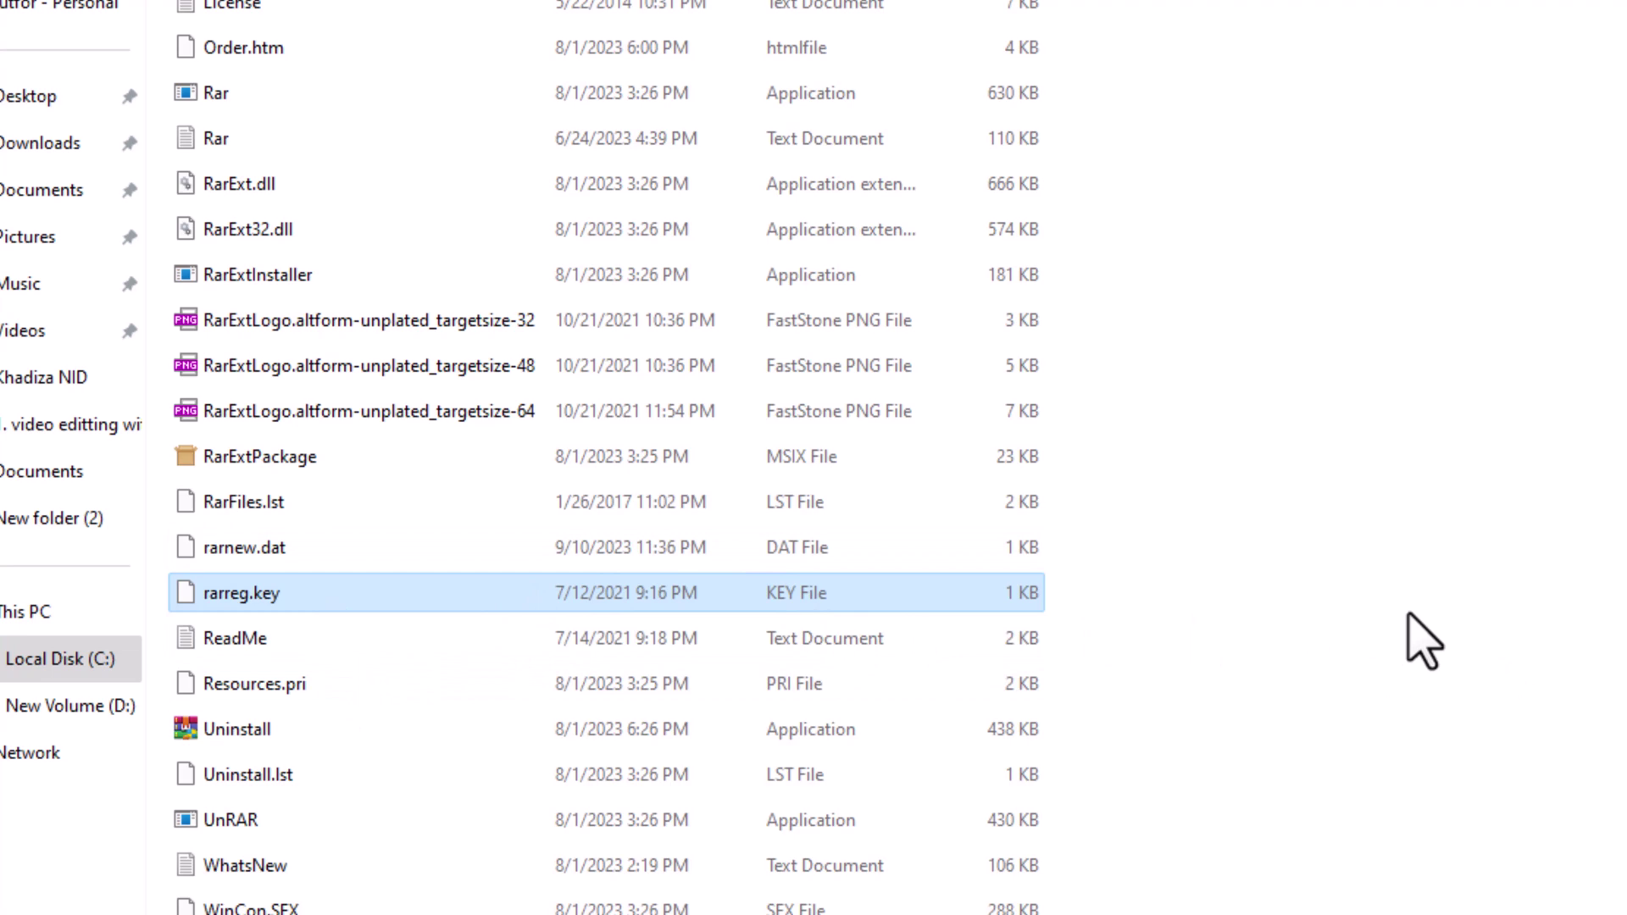
pyautogui.scroll(1, 1570, 572)
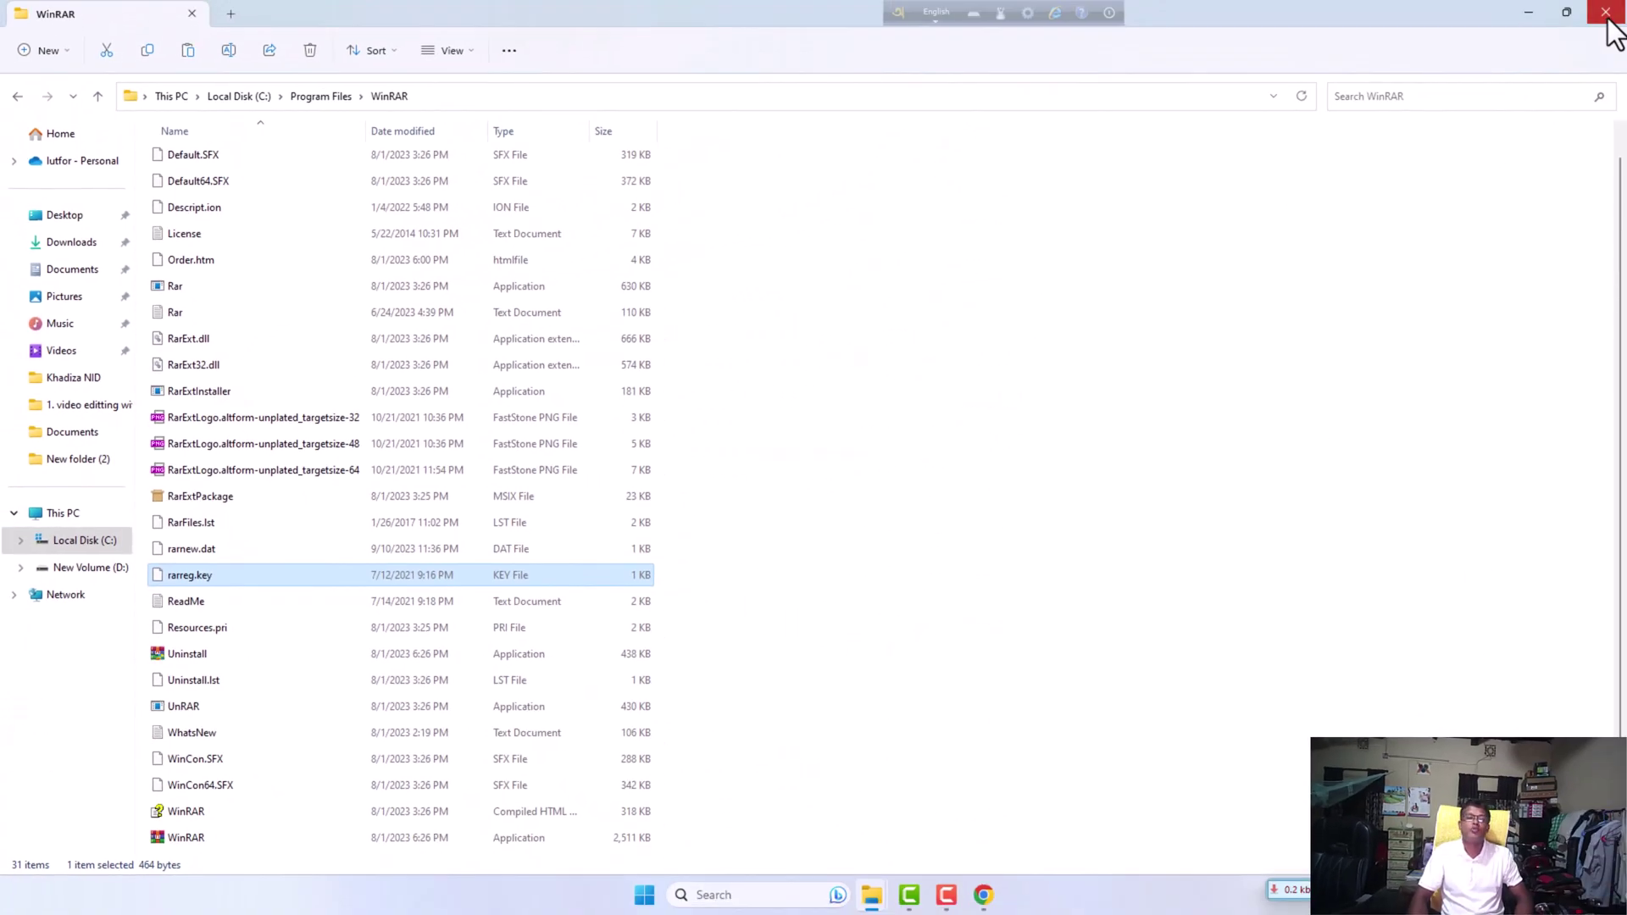
# Close File Explorer and refresh the desktop.
pyautogui.click(1607, 15)
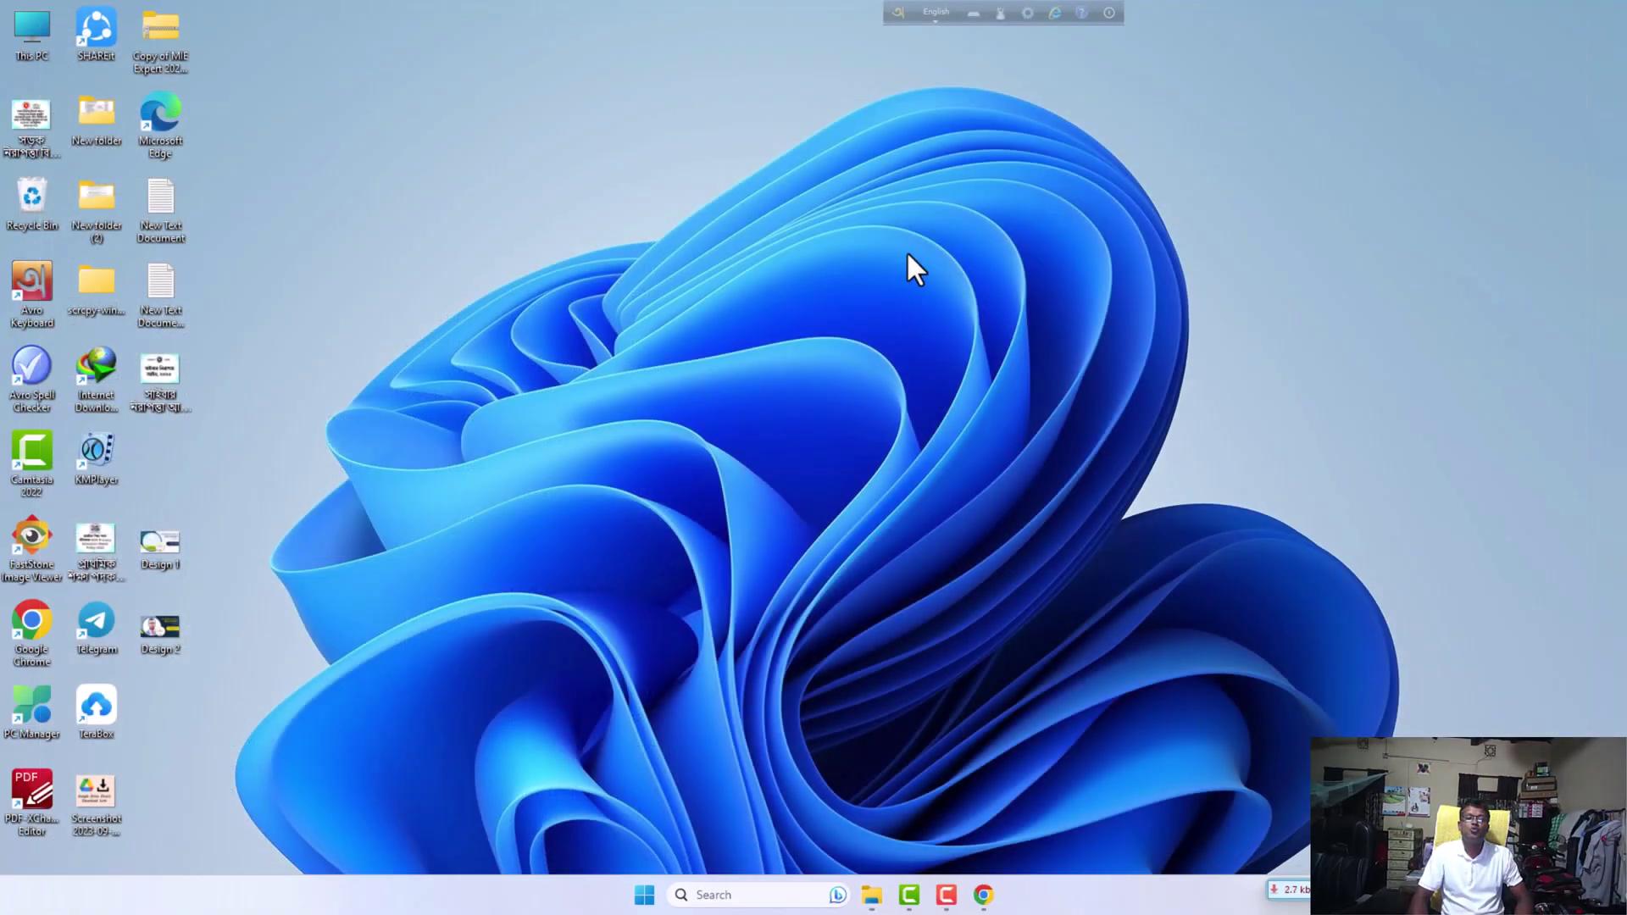
pyautogui.rightClick(625, 177)
pyautogui.click(695, 286)
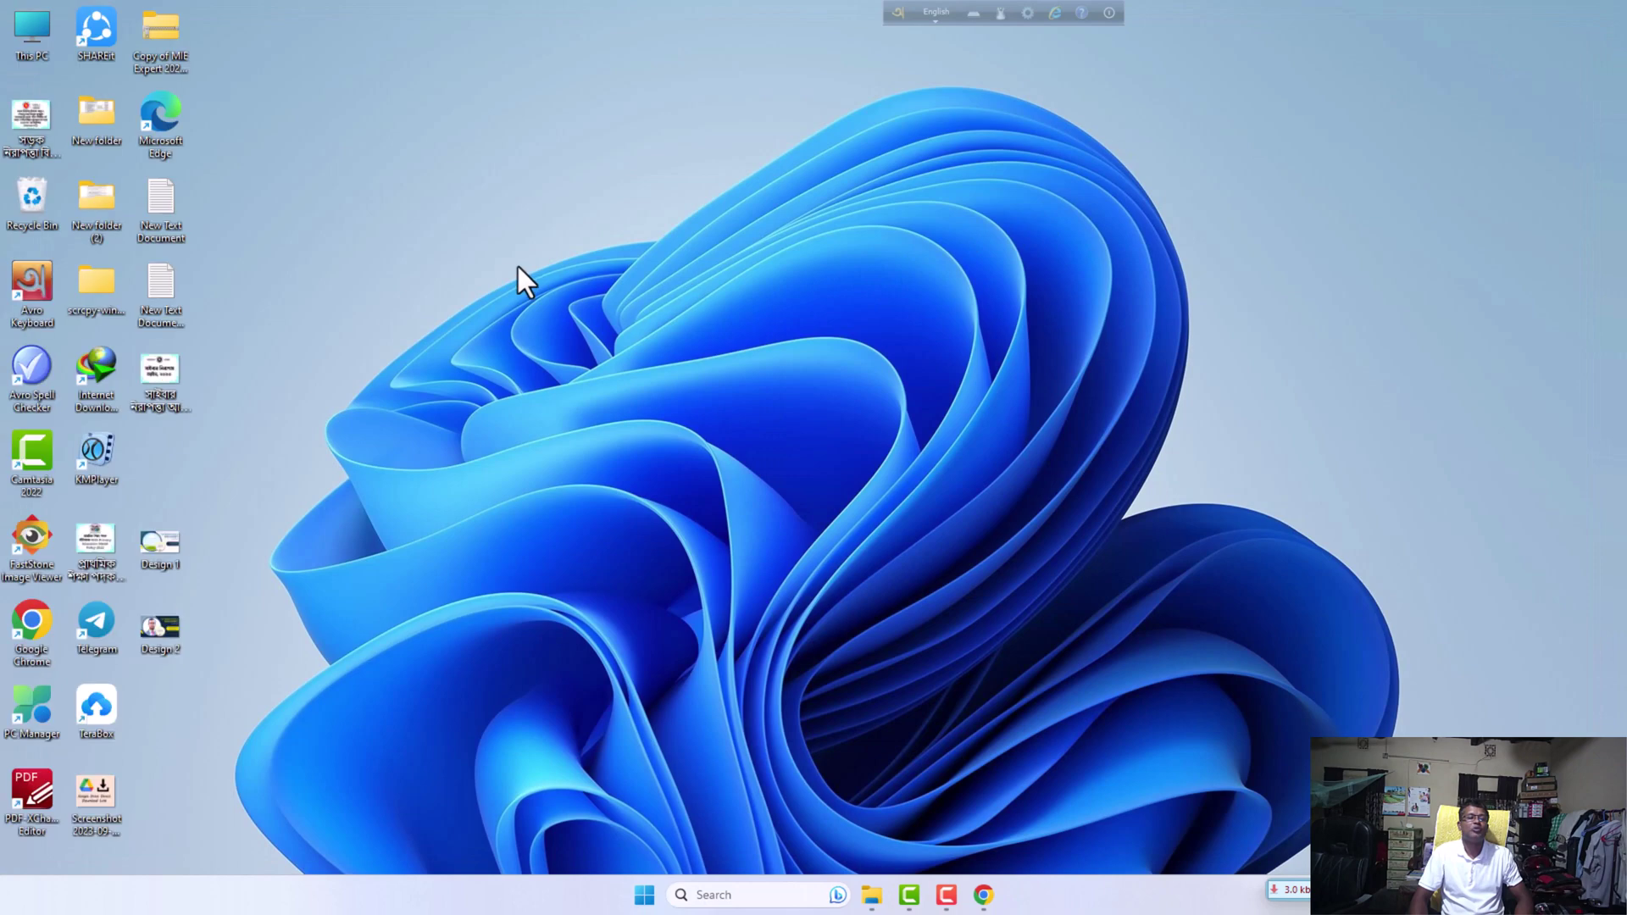
# Launch WinRAR from Windows Search and show About WinRAR to confirm 6.23 registration.
pyautogui.click(704, 895)
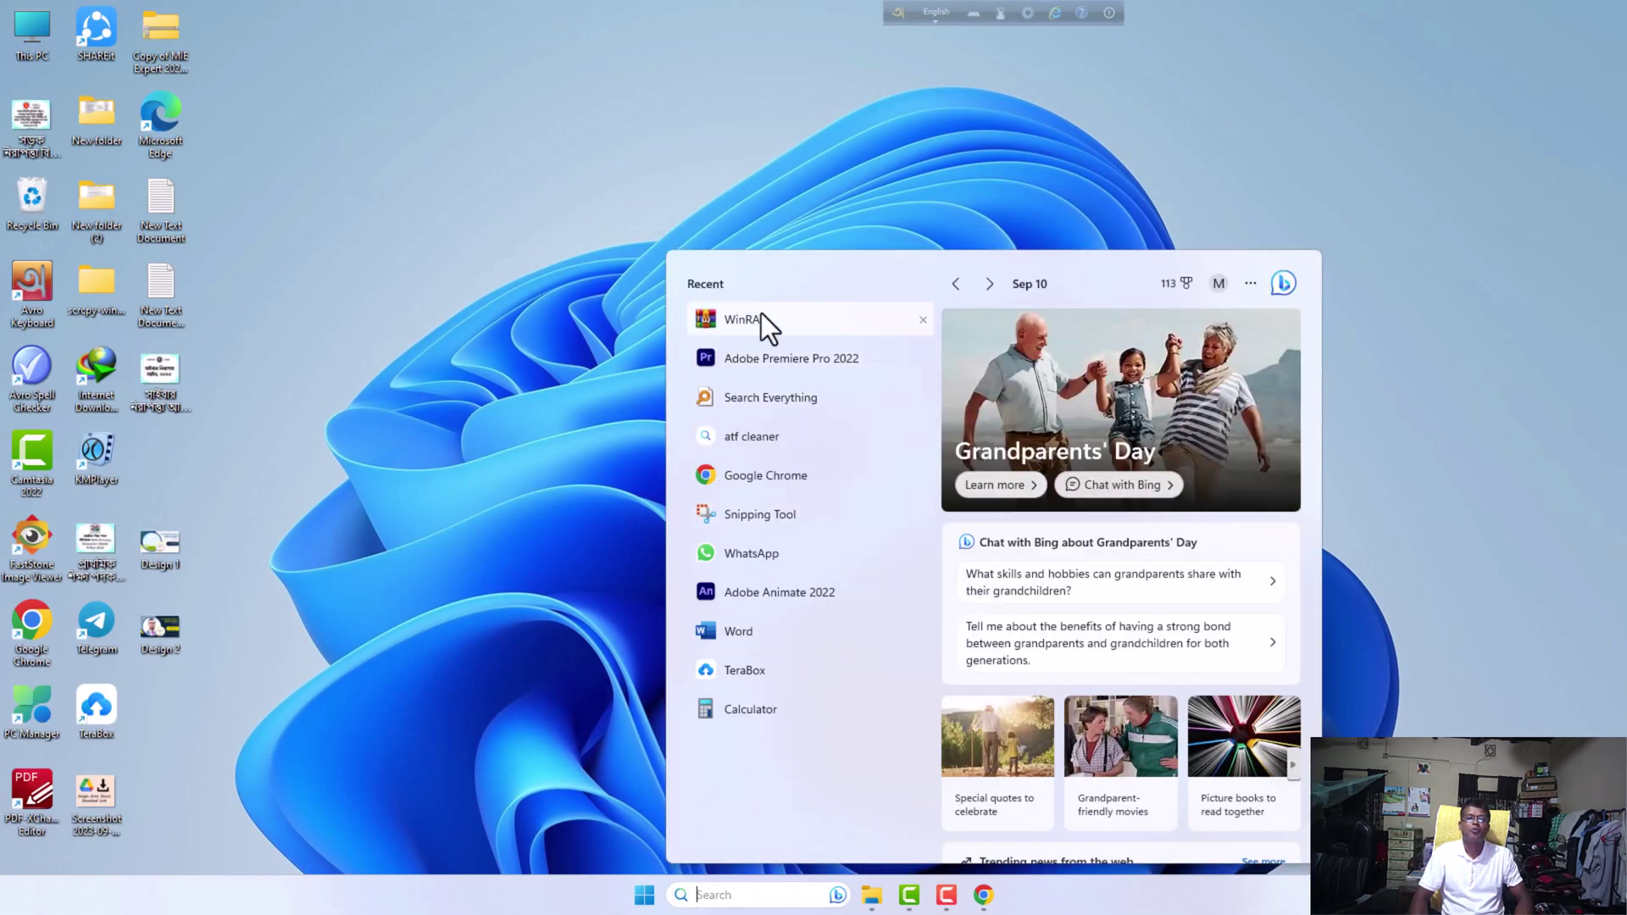
pyautogui.click(761, 313)
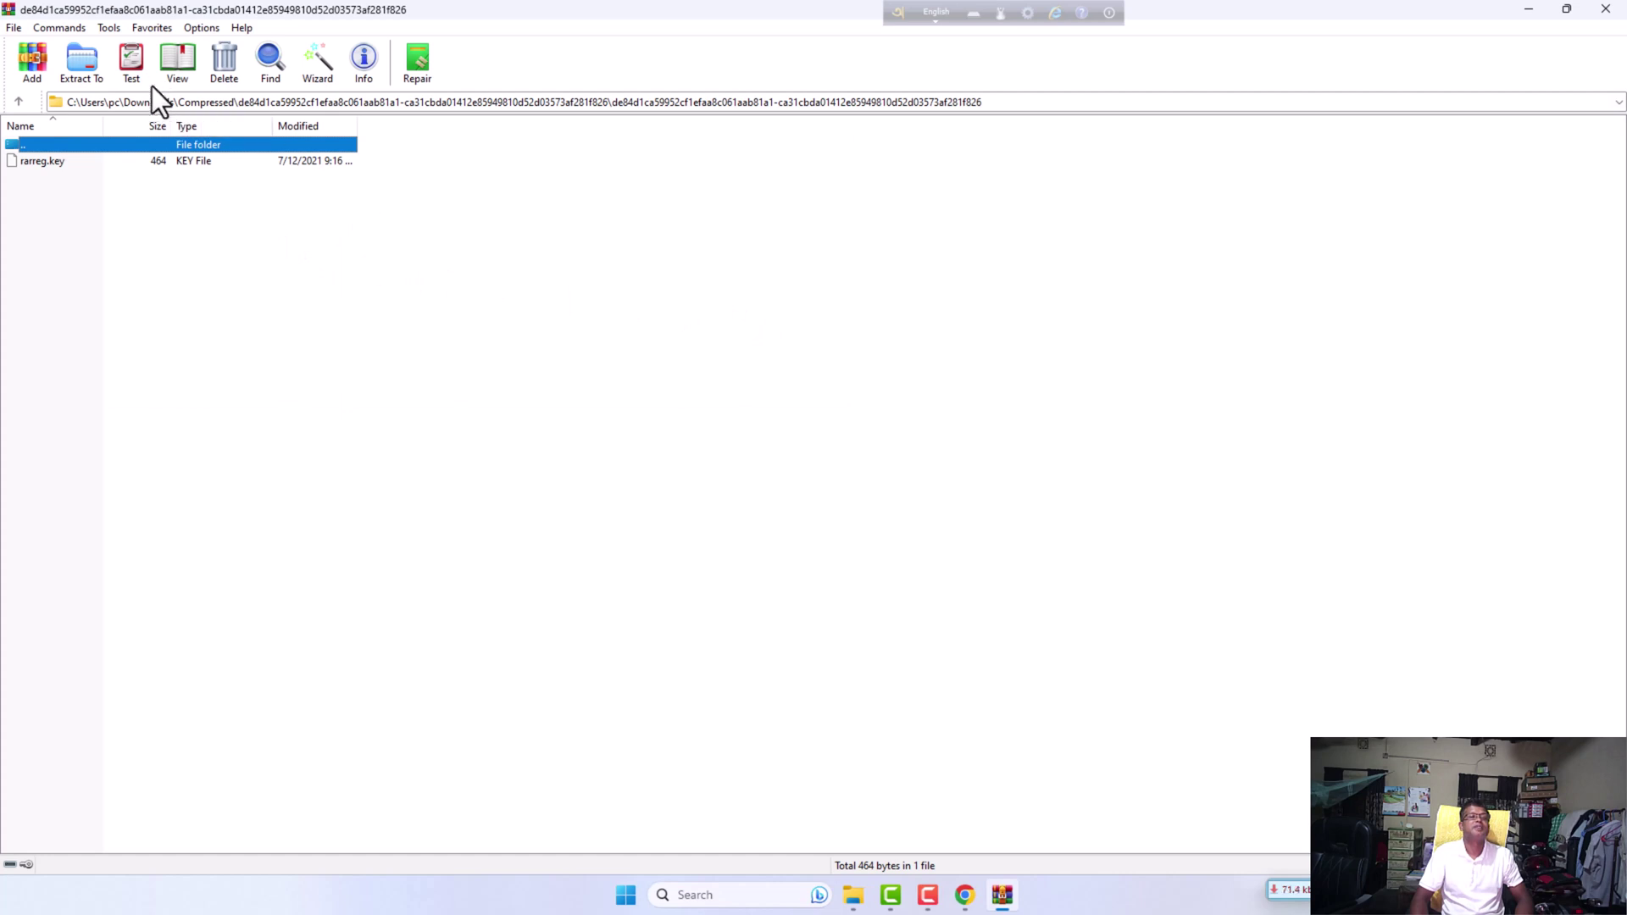
pyautogui.click(240, 29)
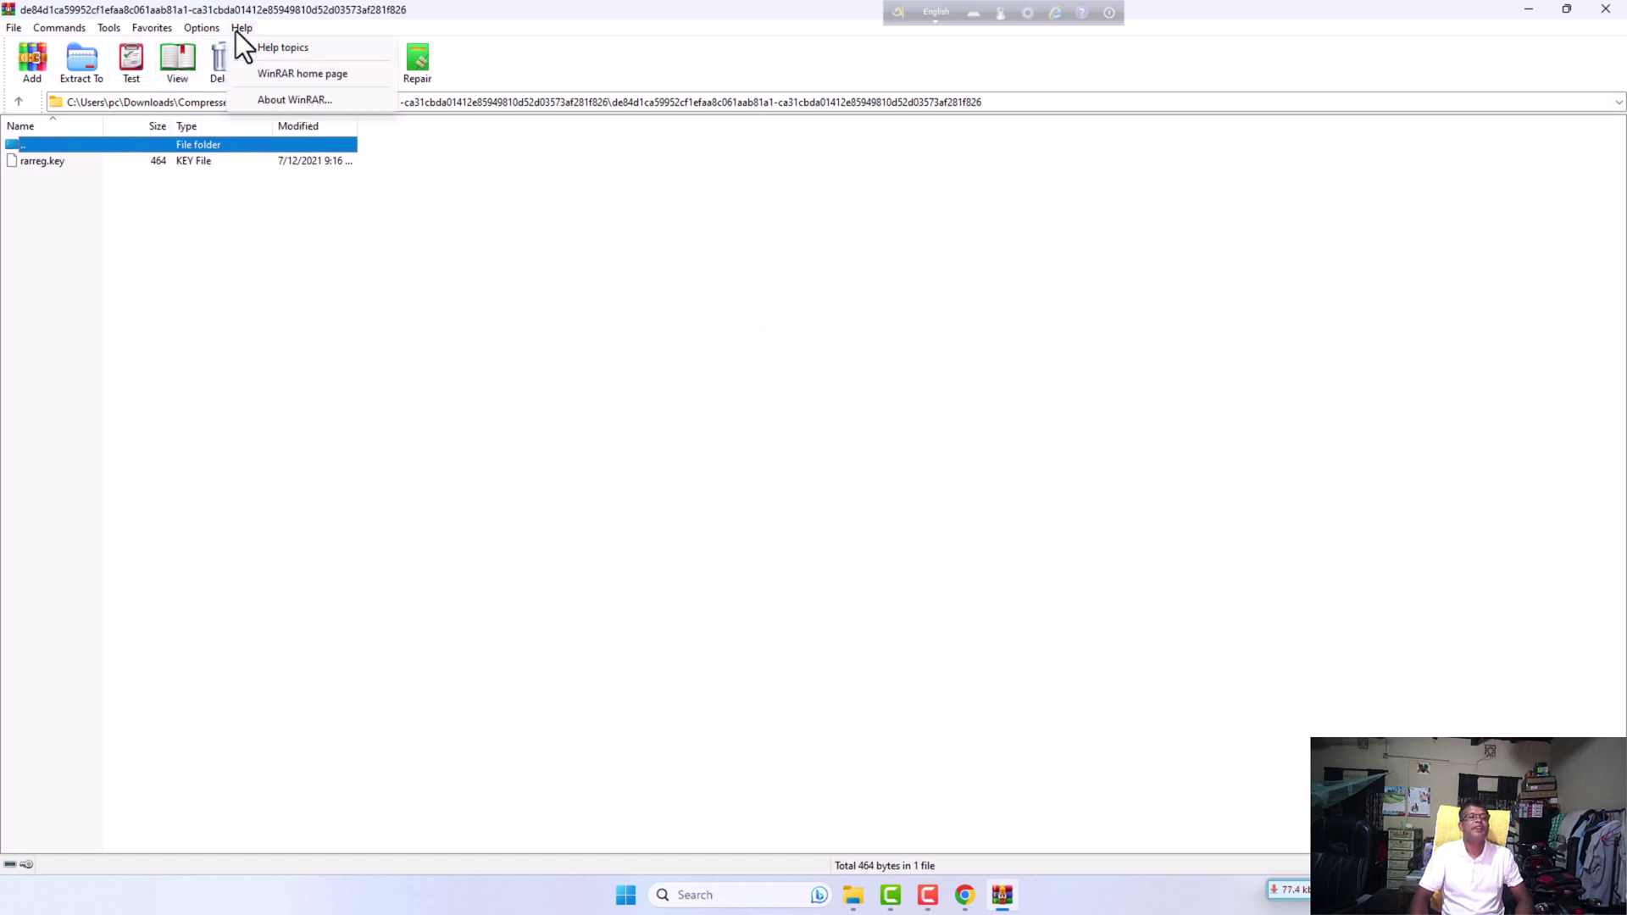
pyautogui.click(303, 103)
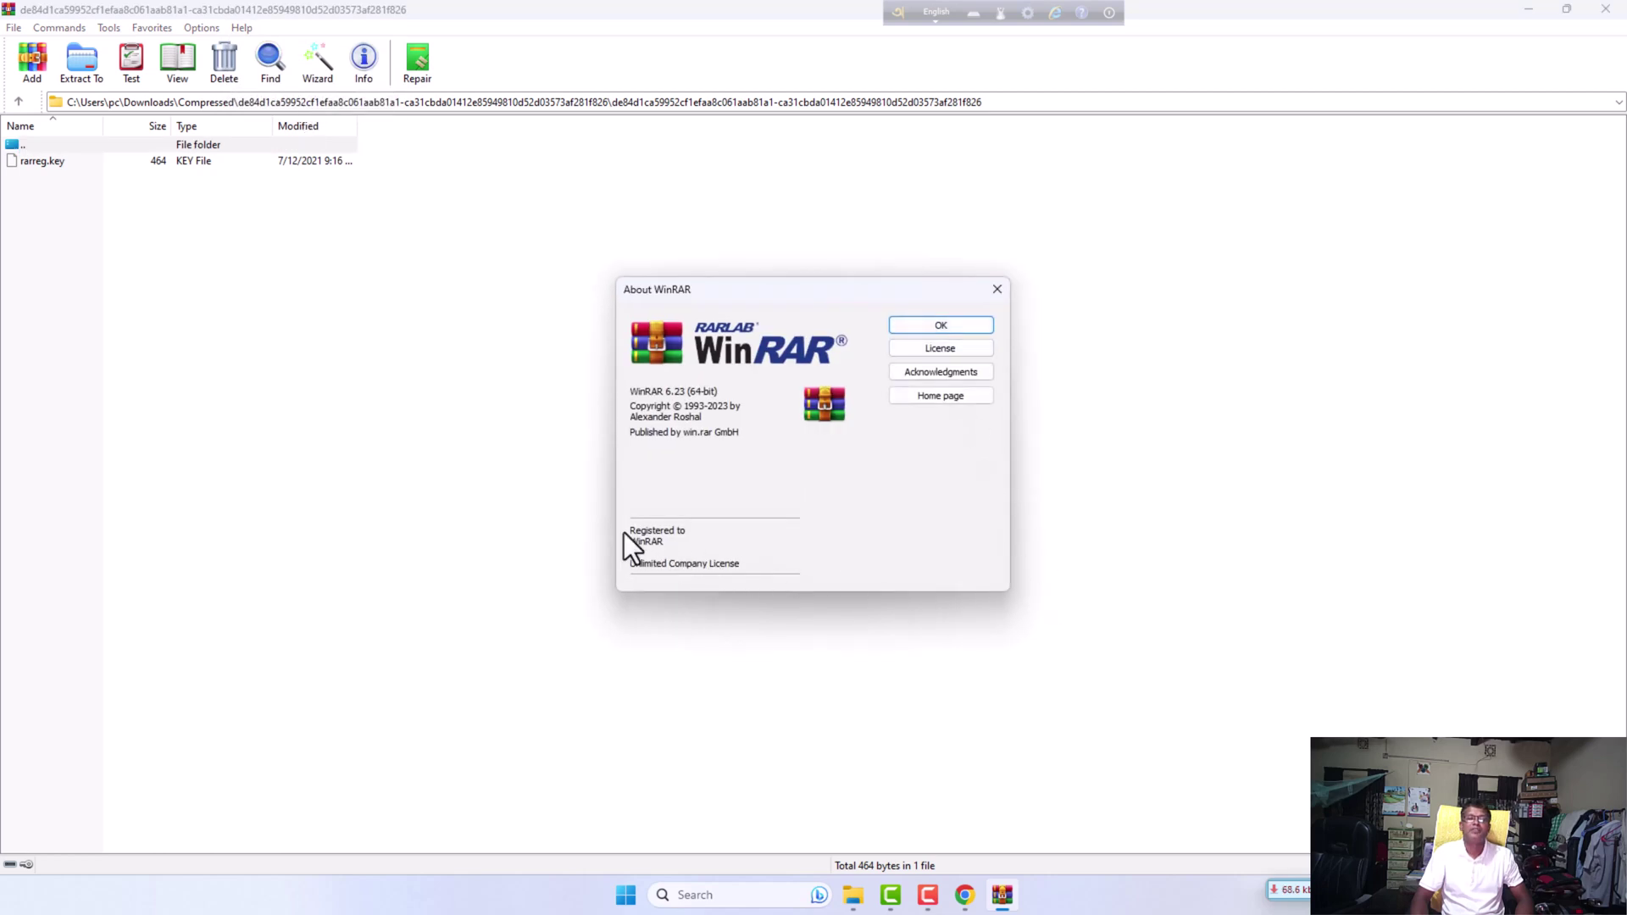